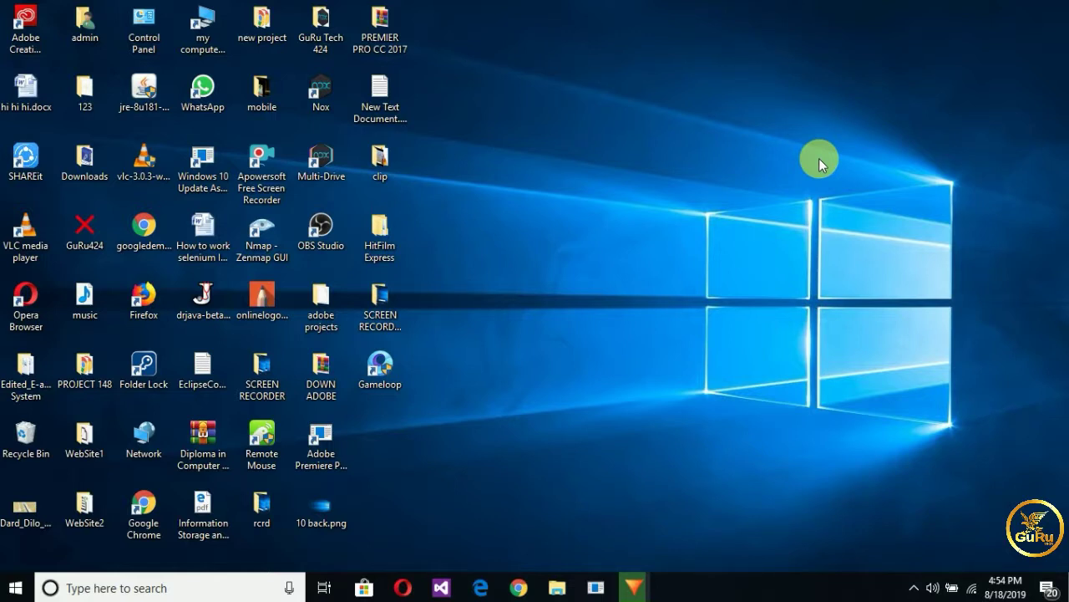
# Switch to Google Chrome and load google.com in a new tab
pyautogui.click(518, 587)
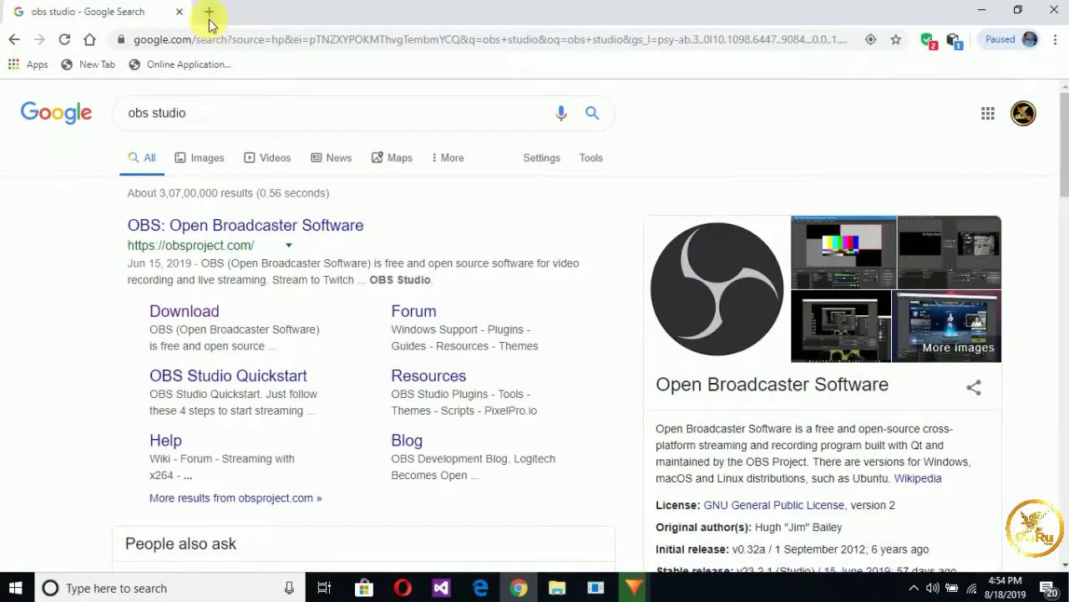
pyautogui.click(209, 13)
pyautogui.write('google.com')
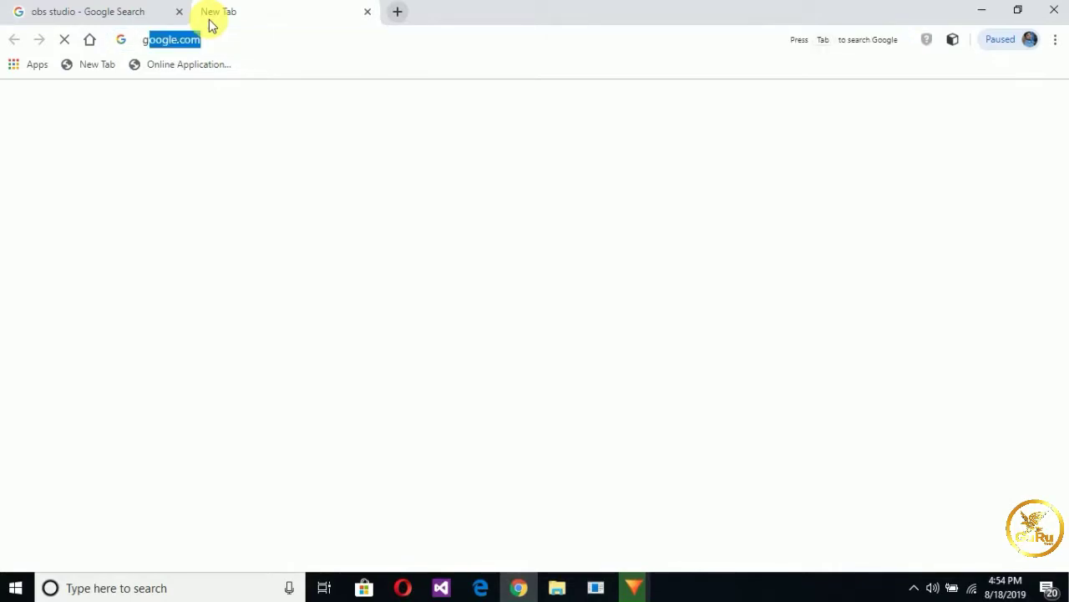
pyautogui.press('Return')
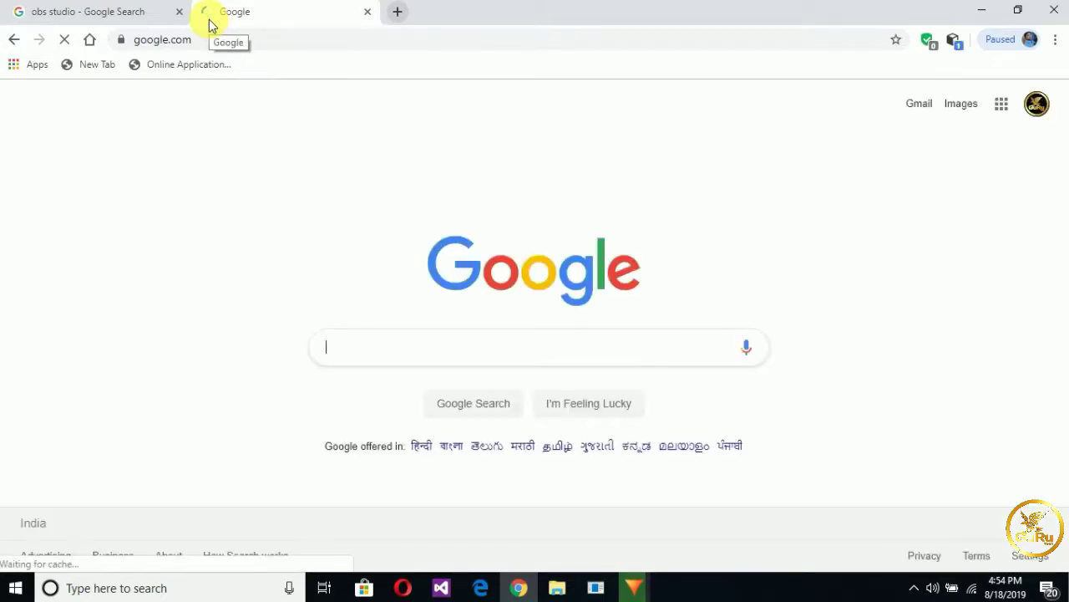
# Search Google for "obs studio", view the official obsproject.com home page, and minimize the browser
pyautogui.write('obs ')
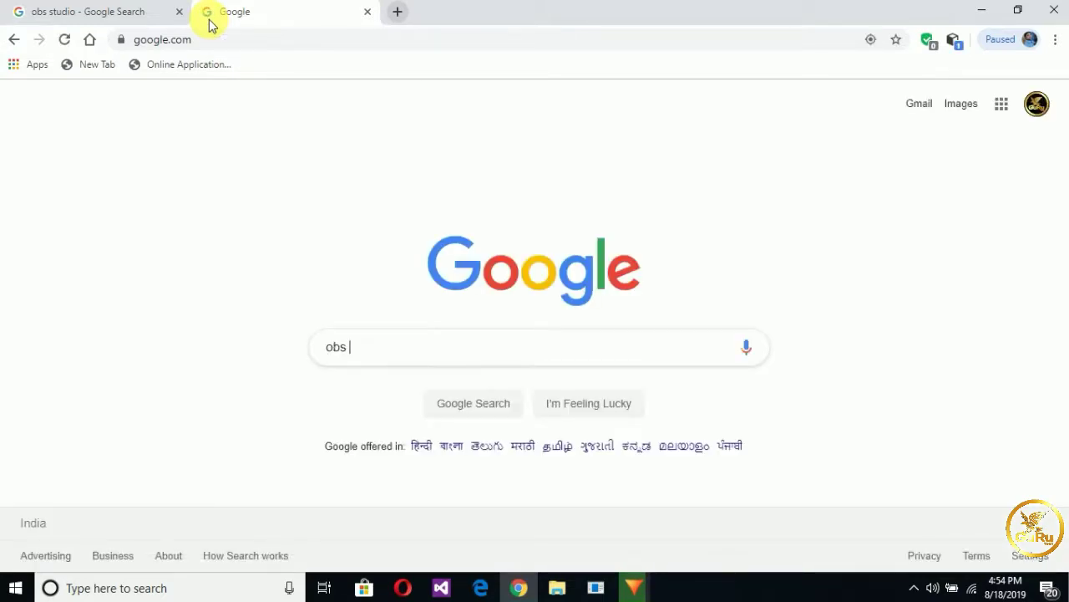
pyautogui.write('studio')
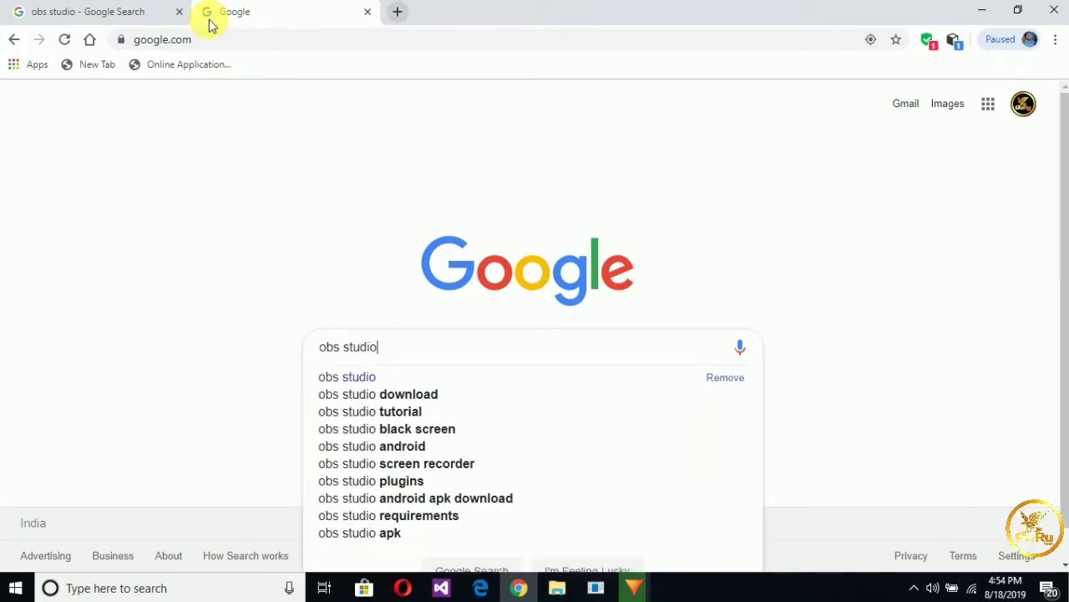
pyautogui.press('Return')
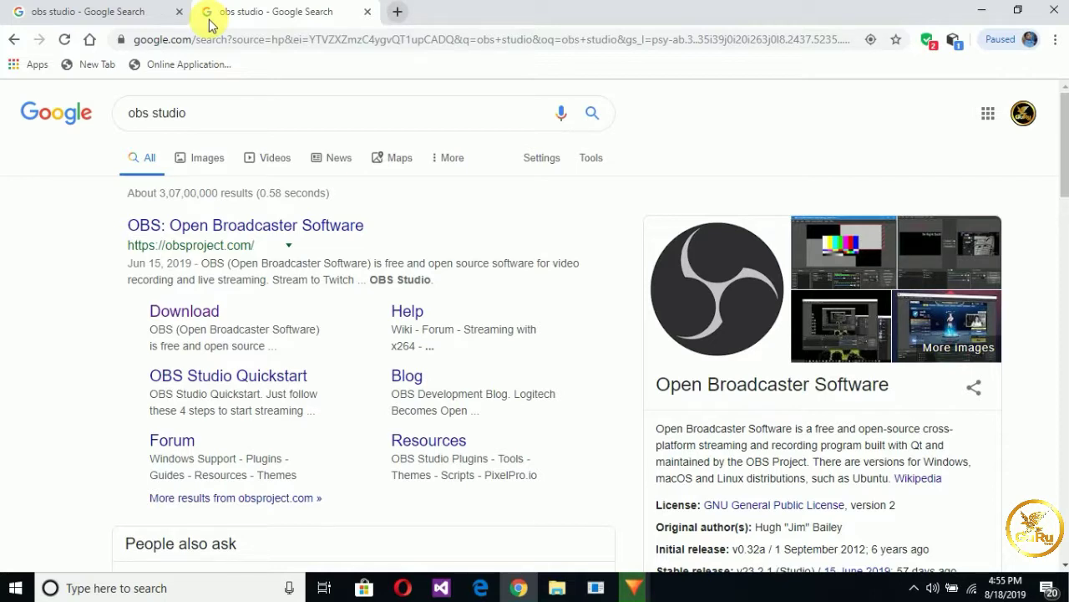
pyautogui.click(254, 236)
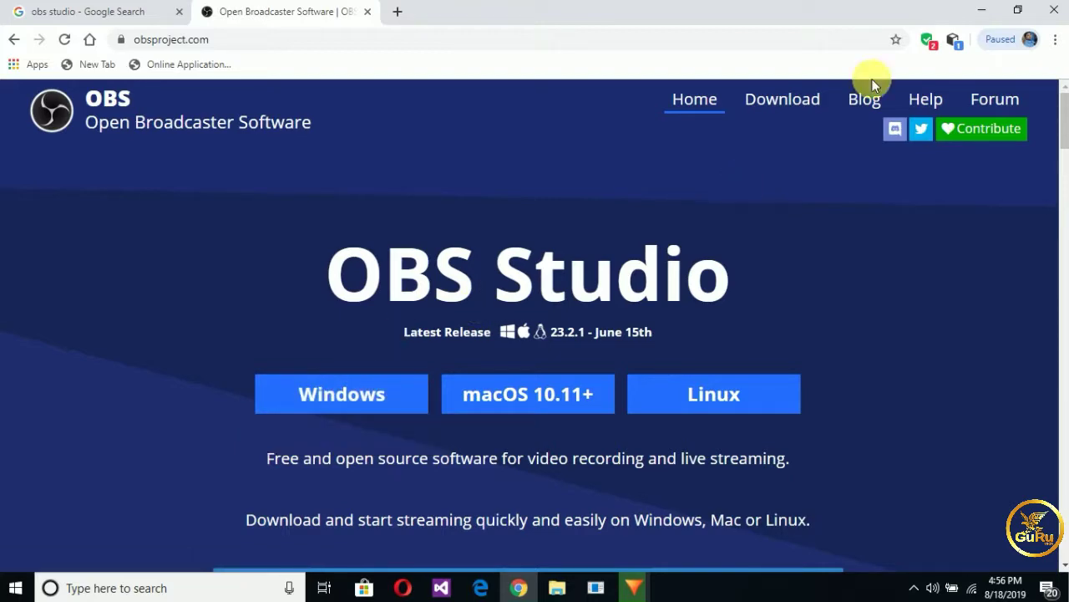
pyautogui.click(985, 13)
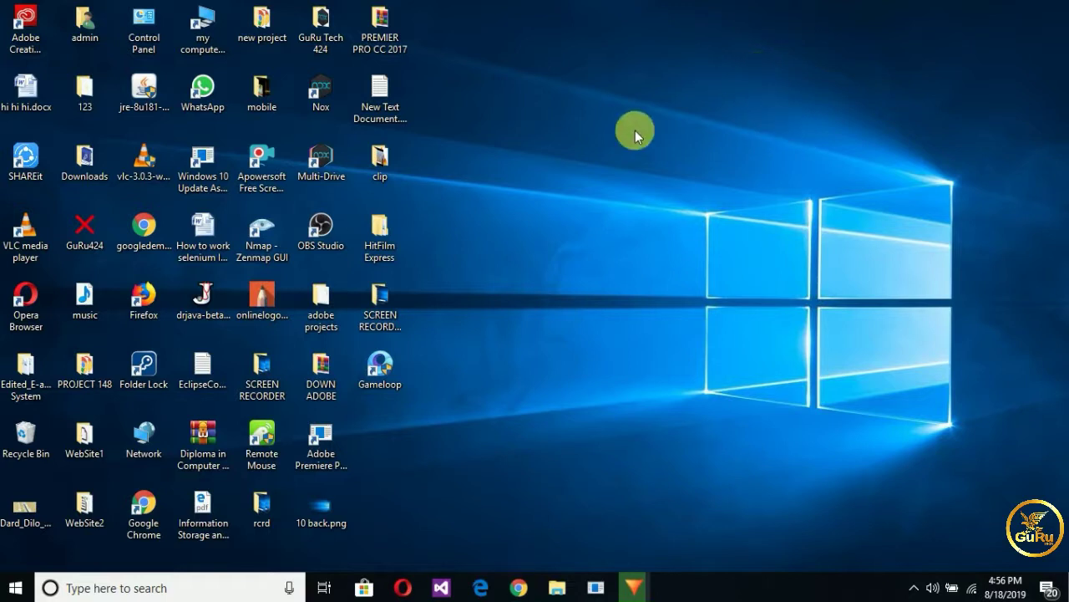
# Turn off auto-arranging of desktop icons and move the OBS Studio shortcut to the empty area right of the icons
pyautogui.moveTo(319, 230); pyautogui.dragTo(810, 165)
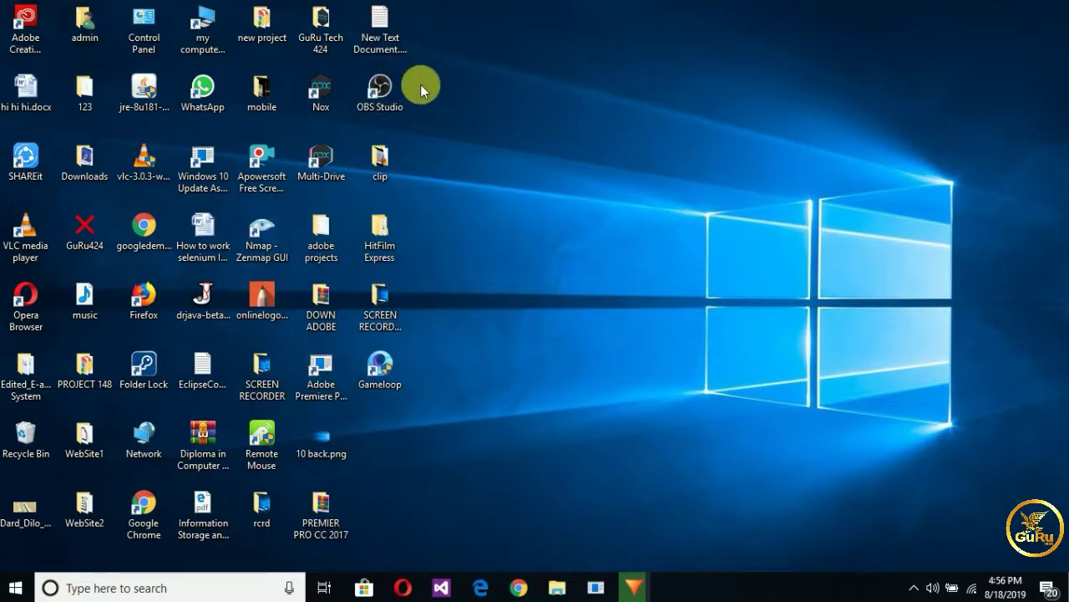
pyautogui.rightClick(511, 97)
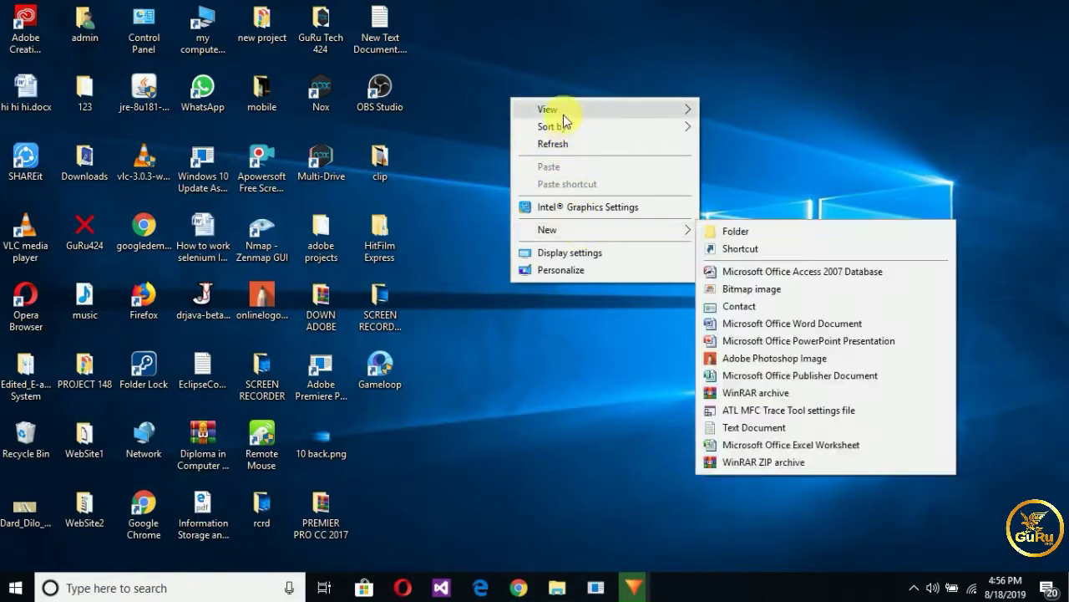
pyautogui.moveTo(563, 114)
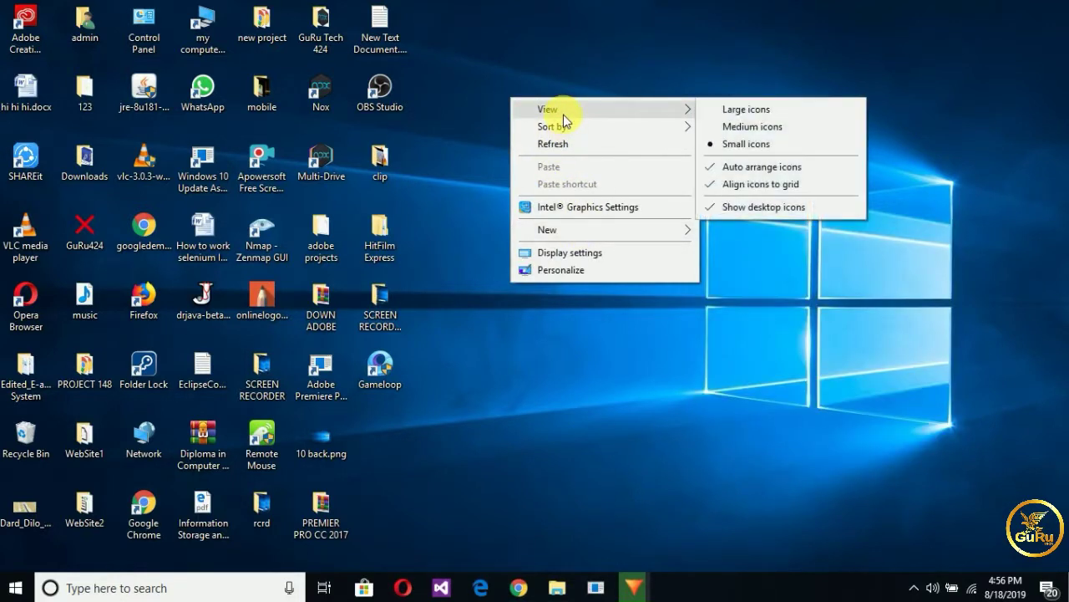
pyautogui.click(726, 172)
pyautogui.moveTo(627, 57); pyautogui.dragTo(781, 74)
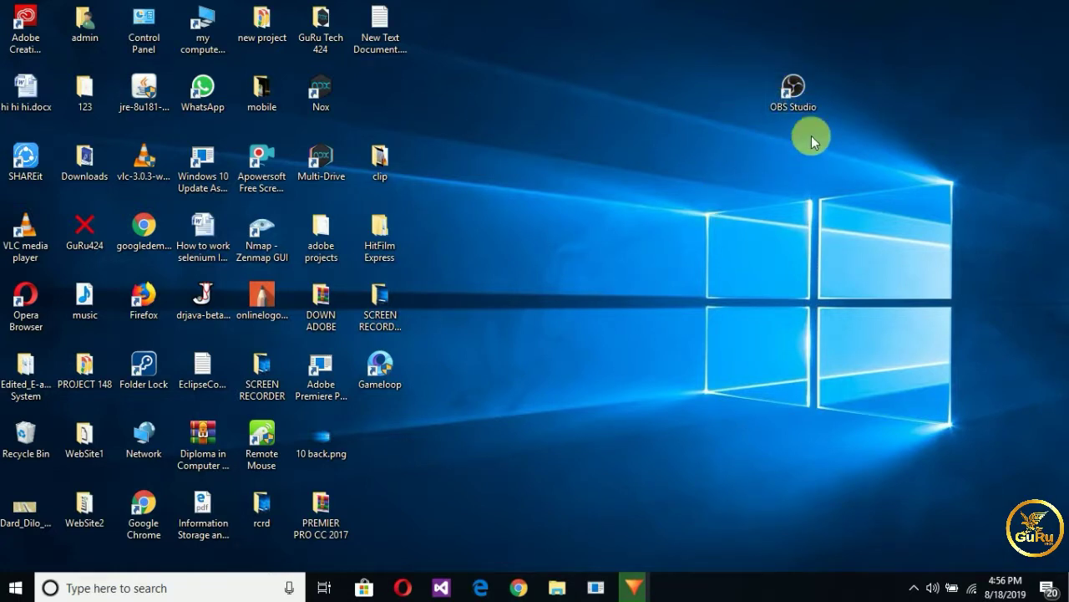
# Launch OBS Studio from its desktop shortcut, allowing a new instance despite the one already running
pyautogui.click(808, 90)
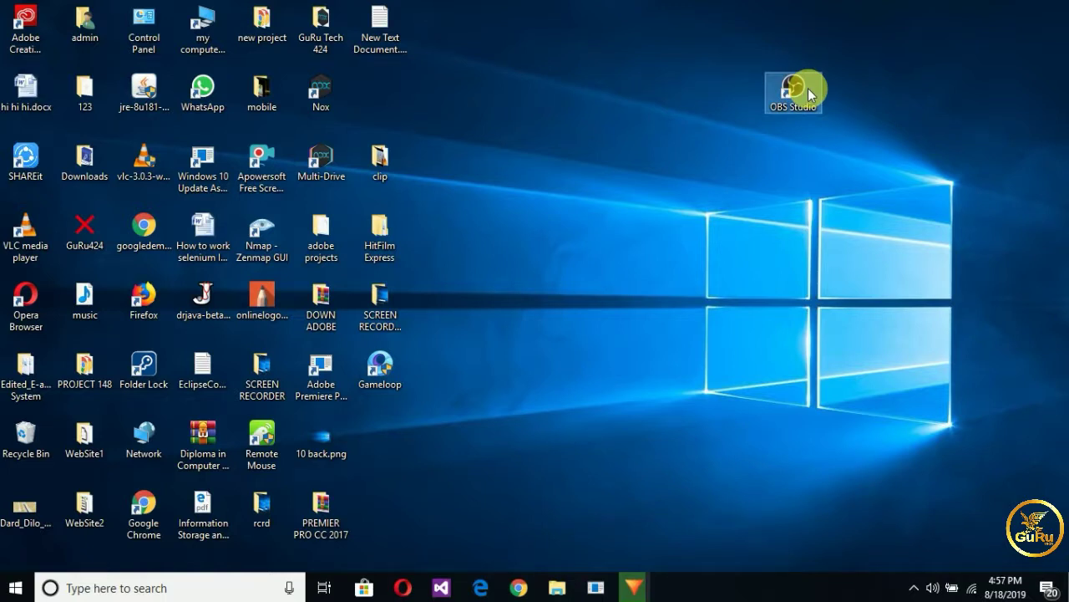
pyautogui.doubleClick(794, 90)
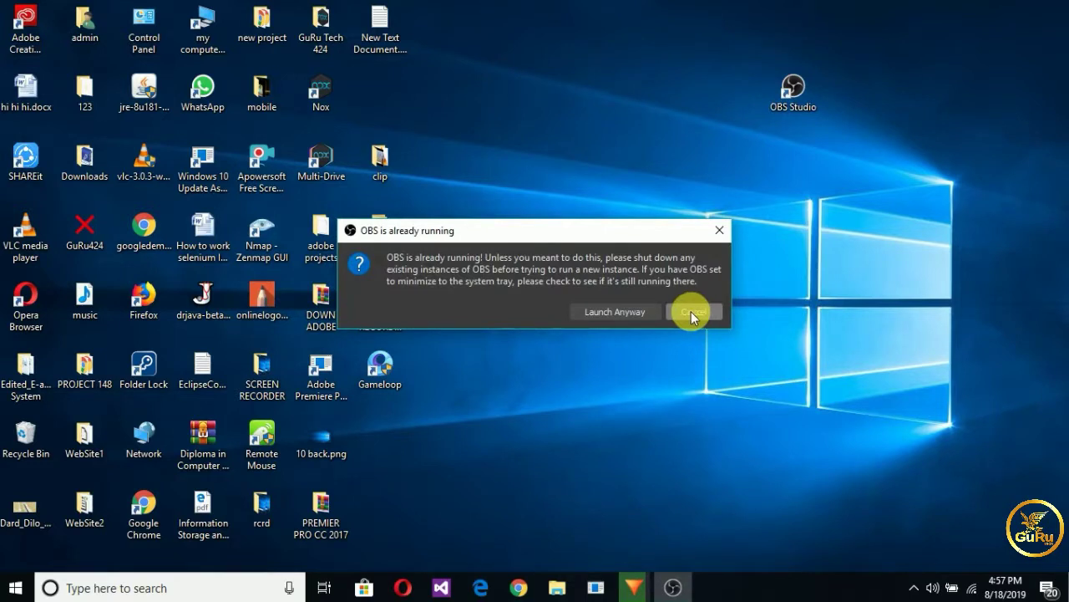
pyautogui.click(648, 310)
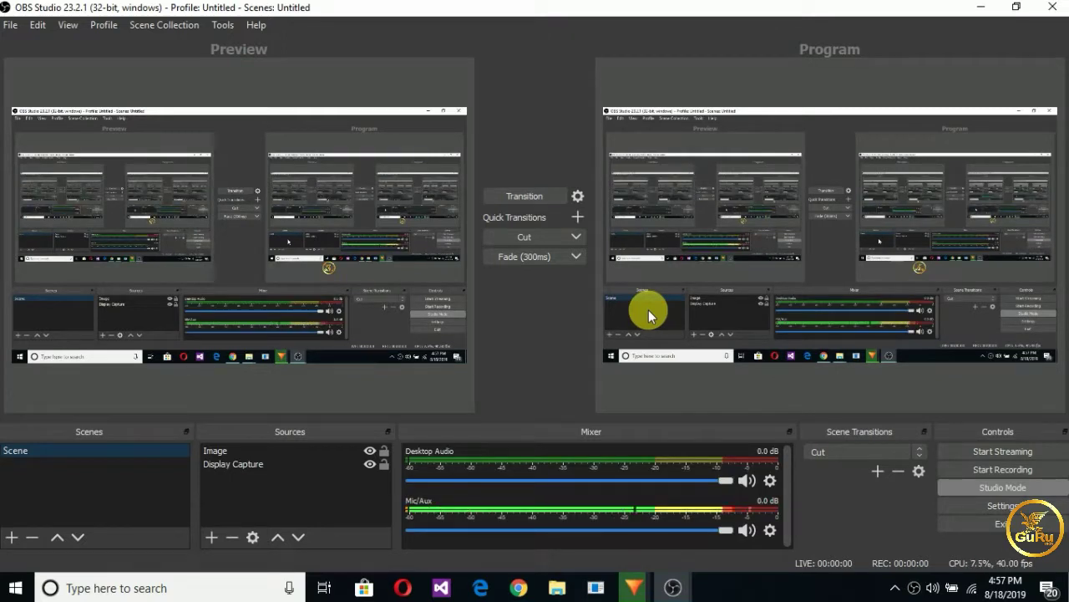
# Close the second OBS Studio window and bring the remaining one to the front
pyautogui.click(674, 588)
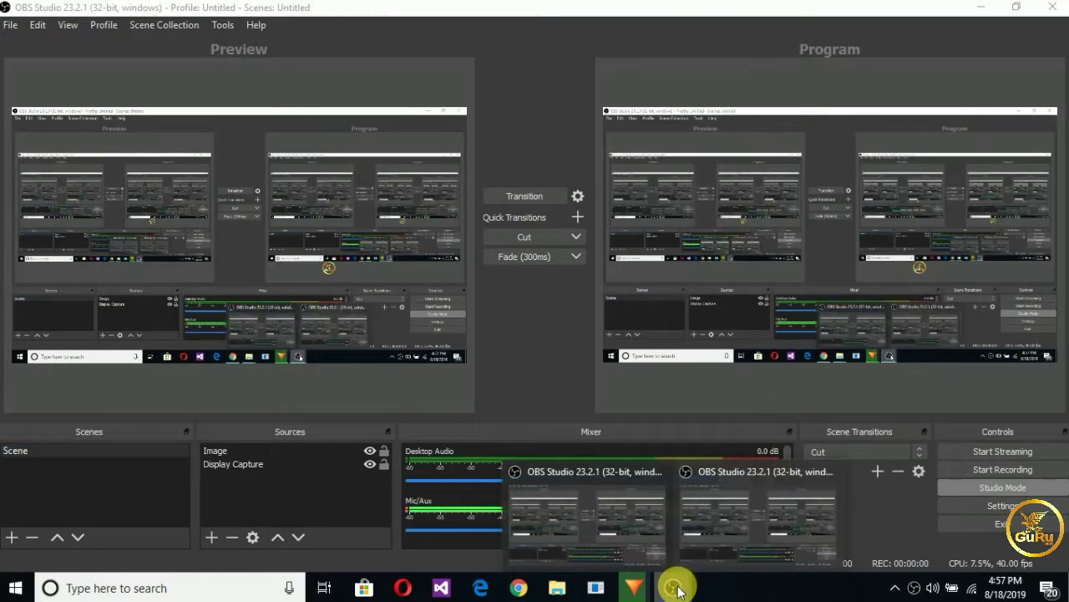
pyautogui.moveTo(832, 472)
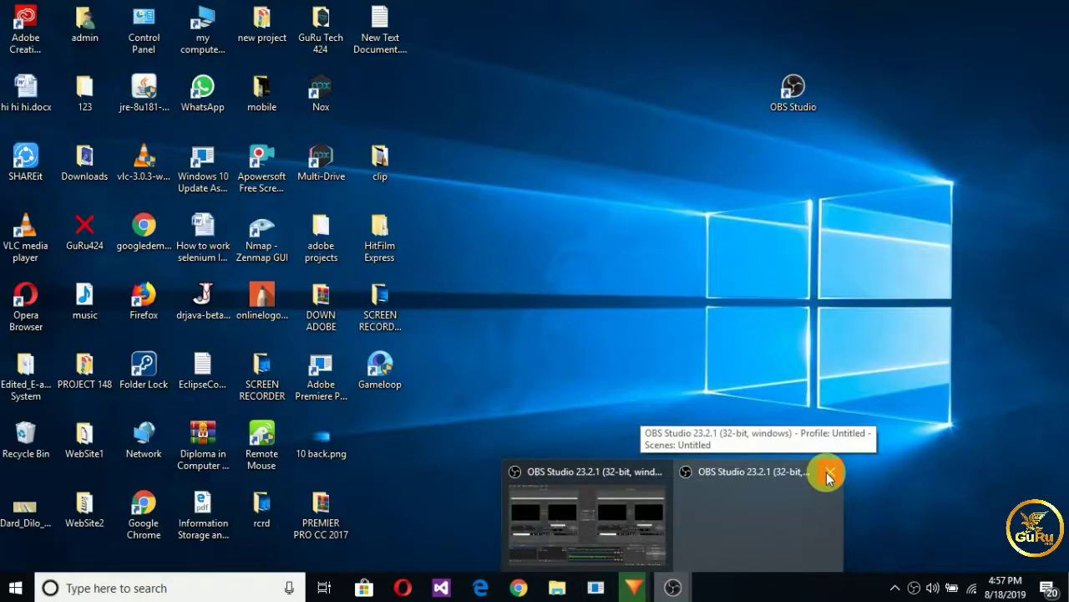
pyautogui.click(828, 475)
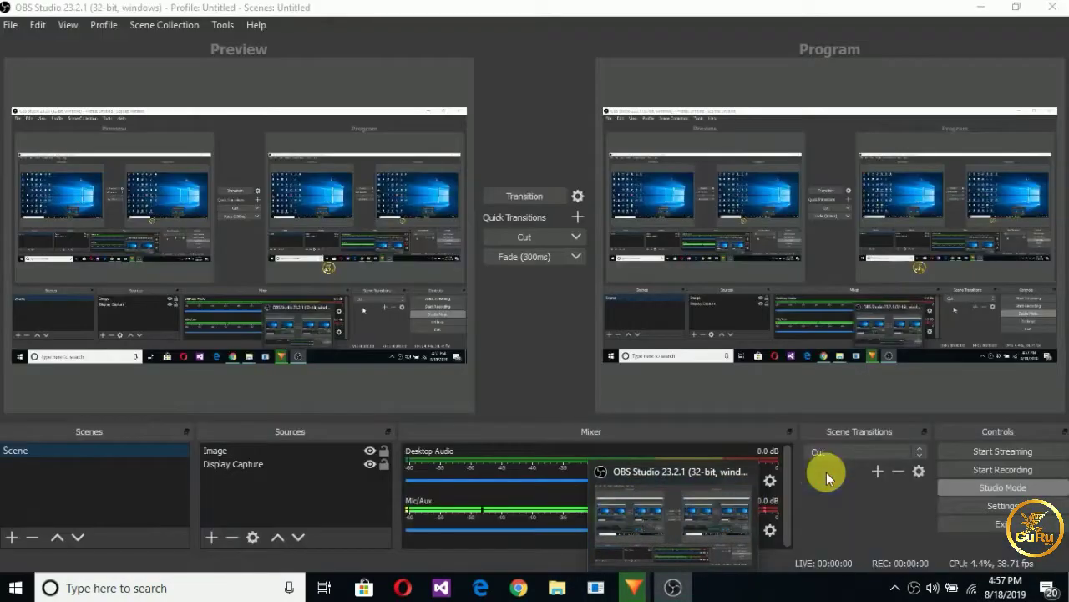
pyautogui.click(691, 531)
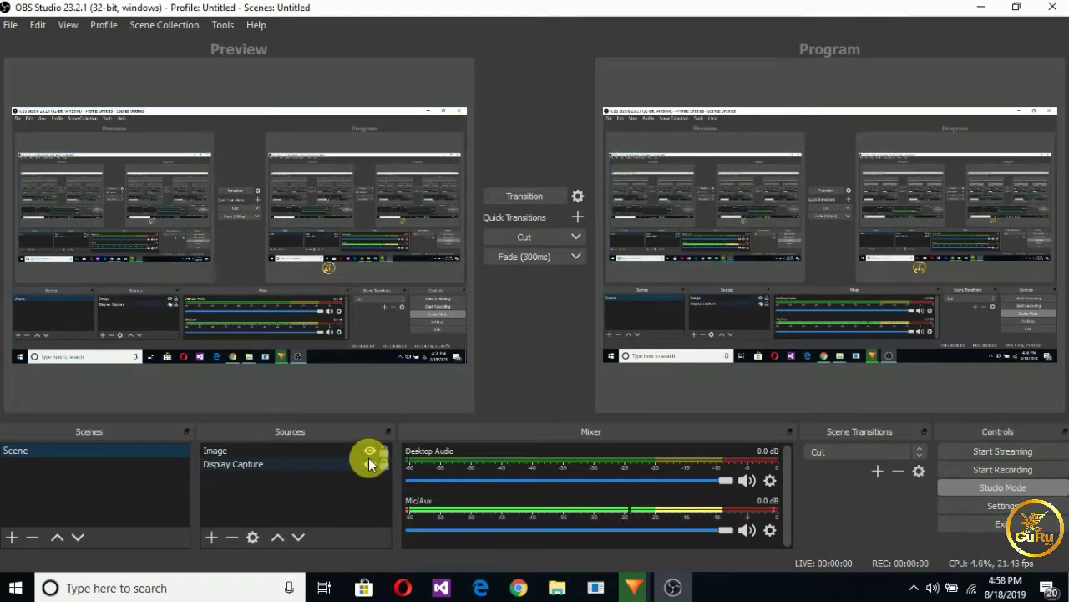
# Remove the Display Capture source from the scene
pyautogui.rightClick(341, 460)
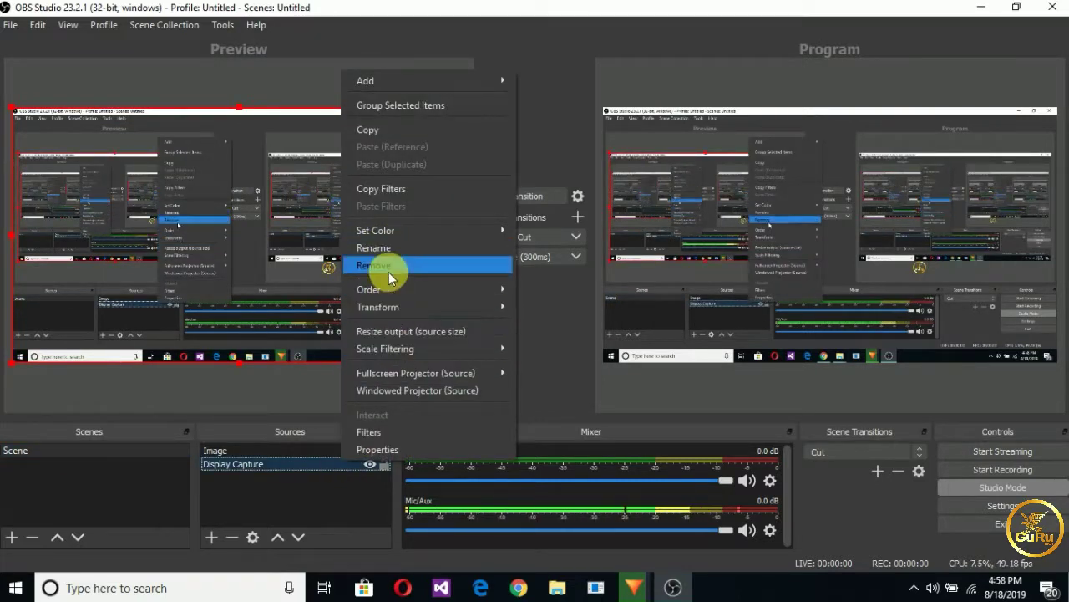
pyautogui.press('Escape')
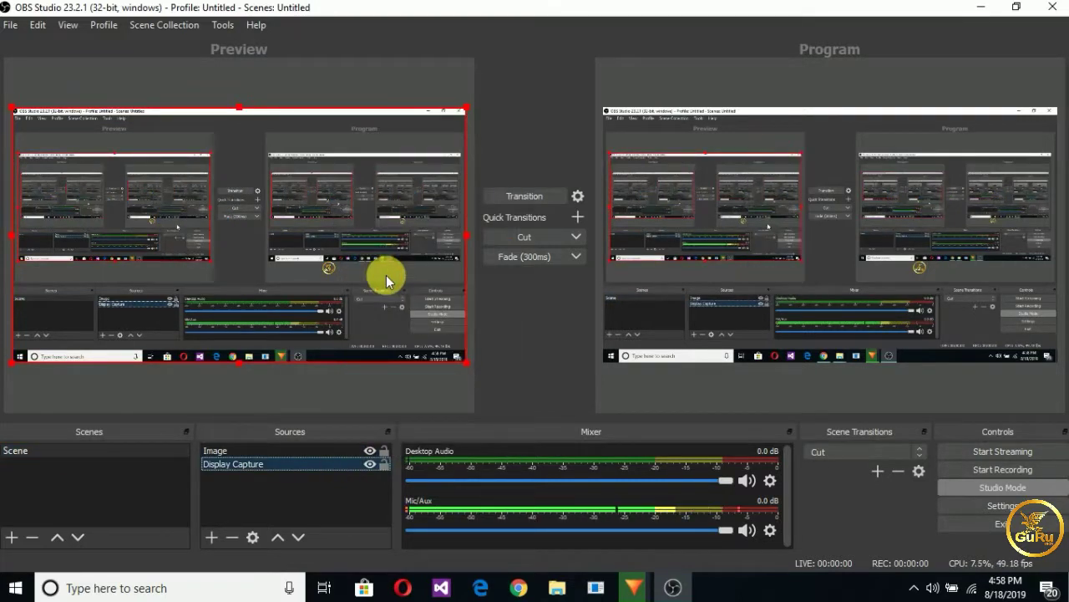
pyautogui.rightClick(283, 465)
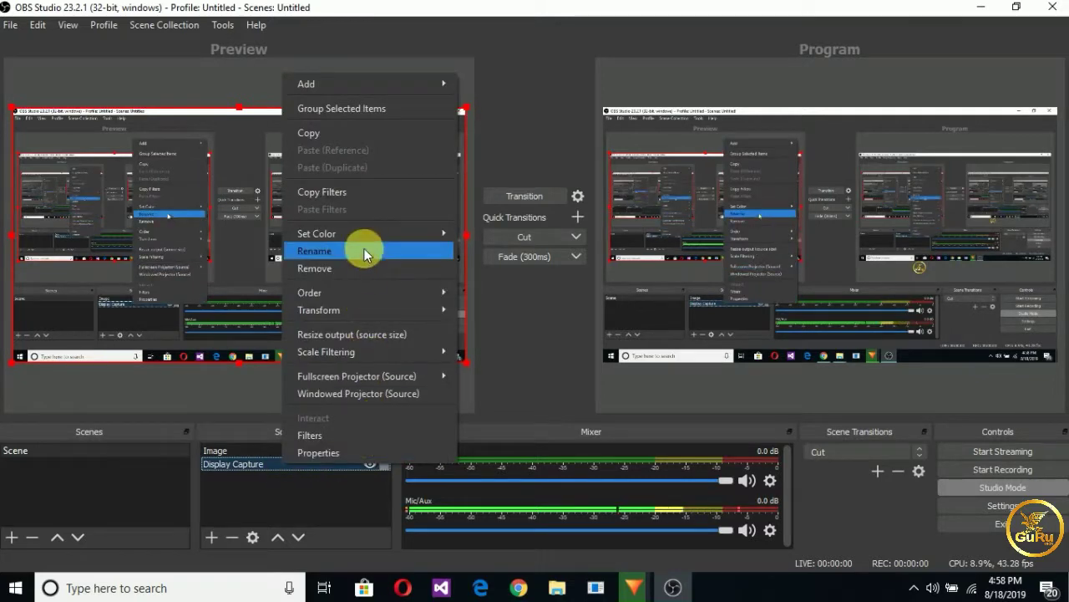
pyautogui.click(347, 267)
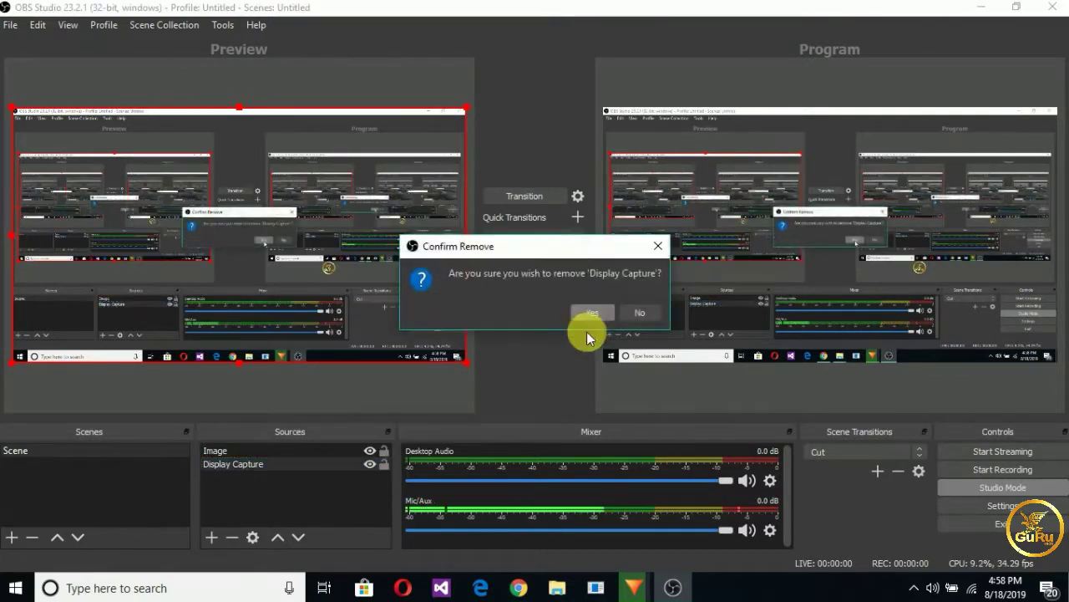
pyautogui.click(590, 312)
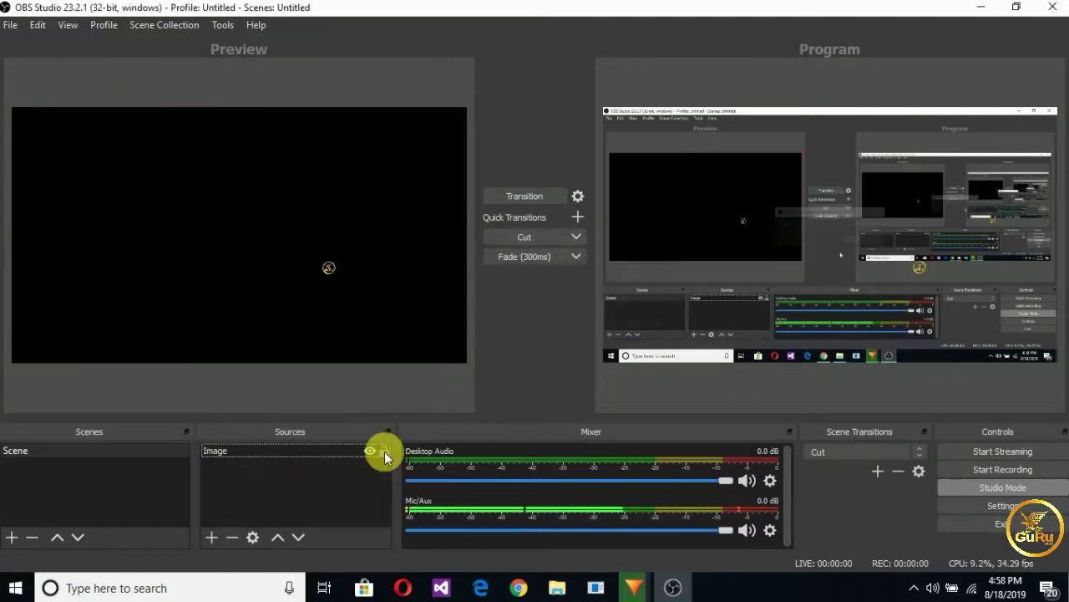
# Remove the Image source from the scene
pyautogui.rightClick(322, 451)
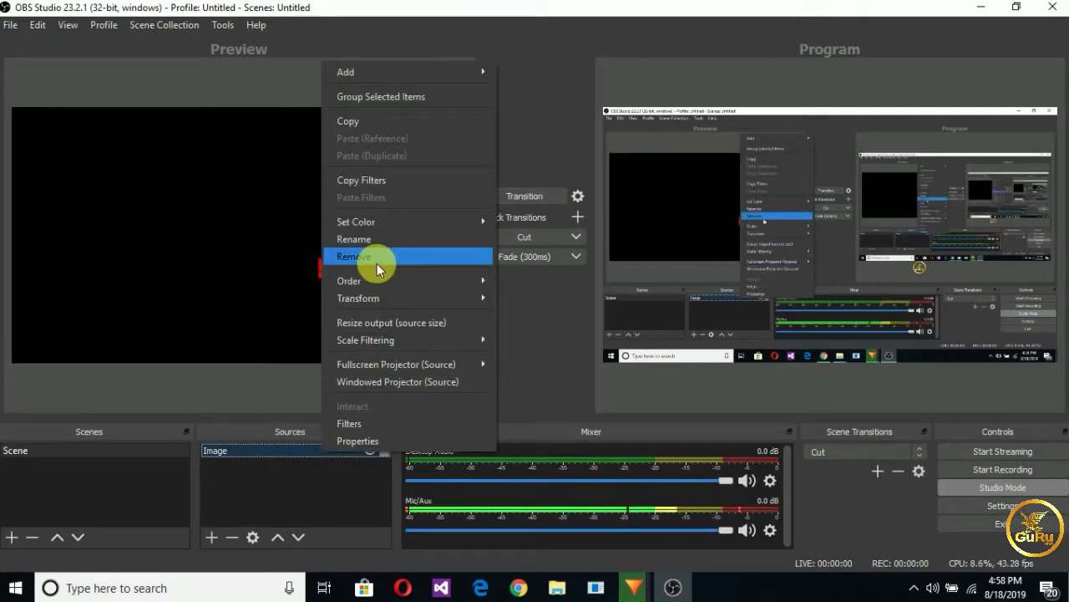
pyautogui.press('Return')
pyautogui.click(563, 311)
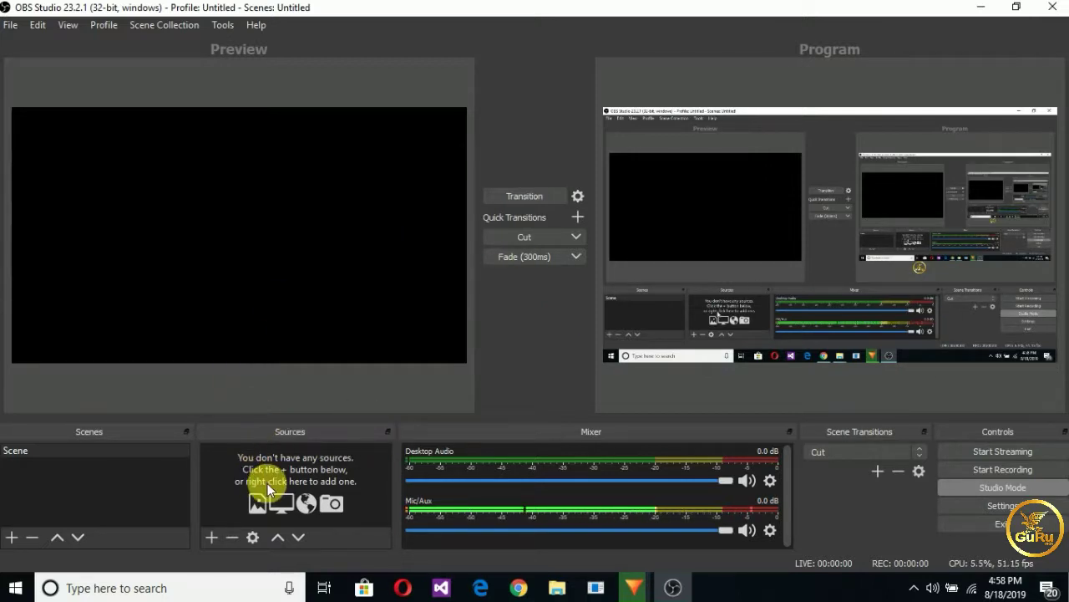
# Add a new Display Capture source with its default settings and enlarge it to fill the preview canvas
pyautogui.click(211, 537)
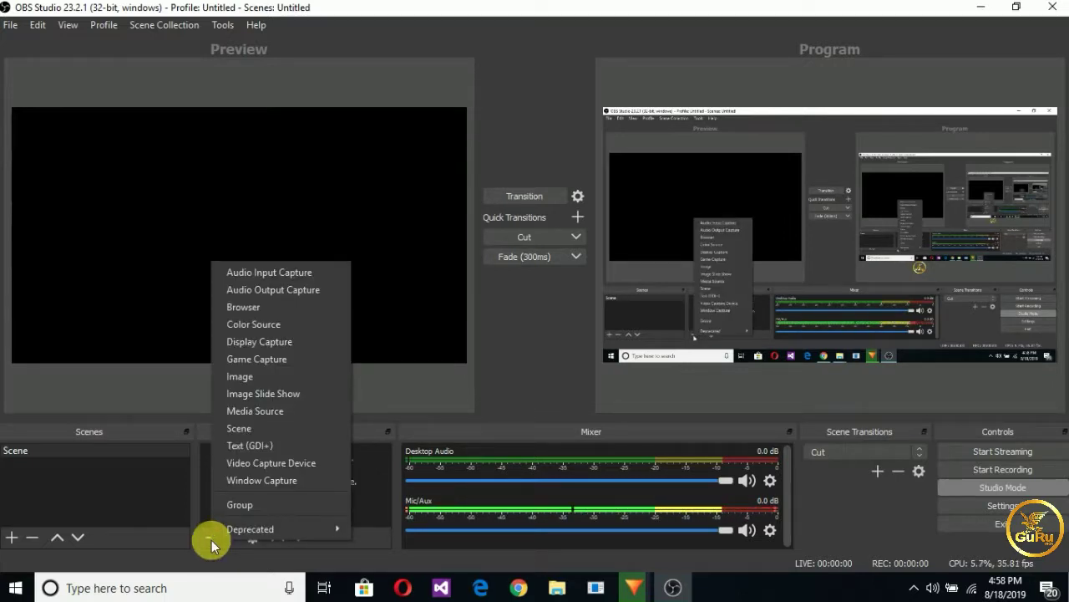
pyautogui.click(279, 342)
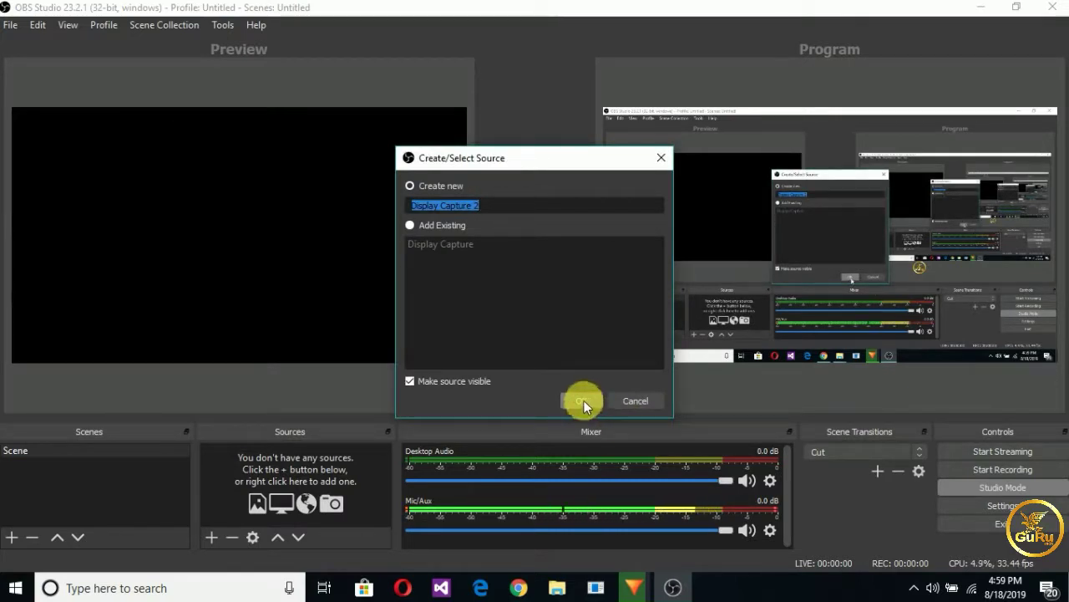
pyautogui.click(584, 400)
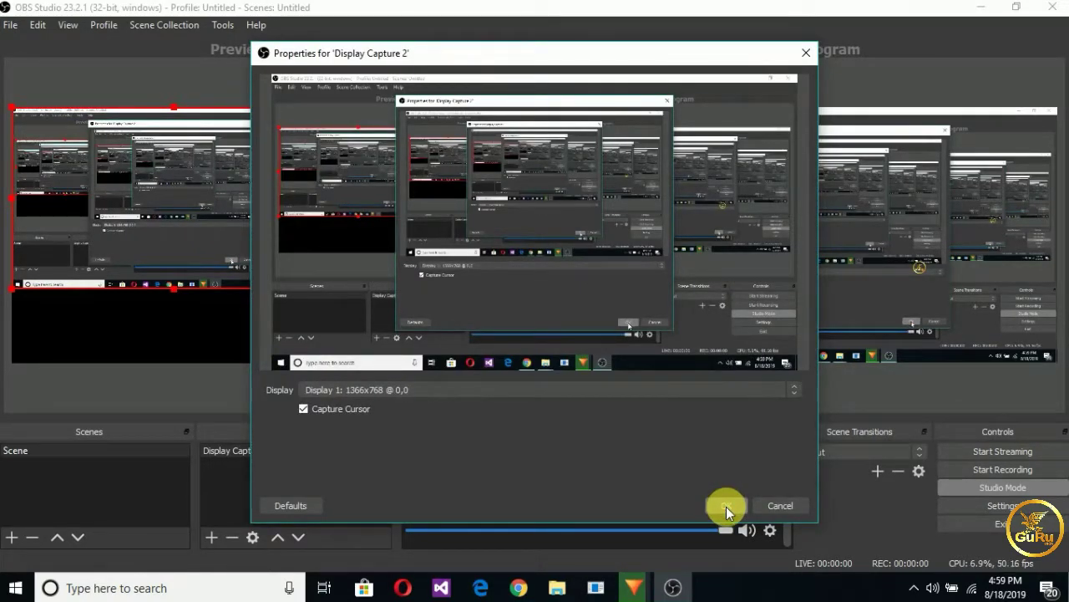
pyautogui.click(726, 506)
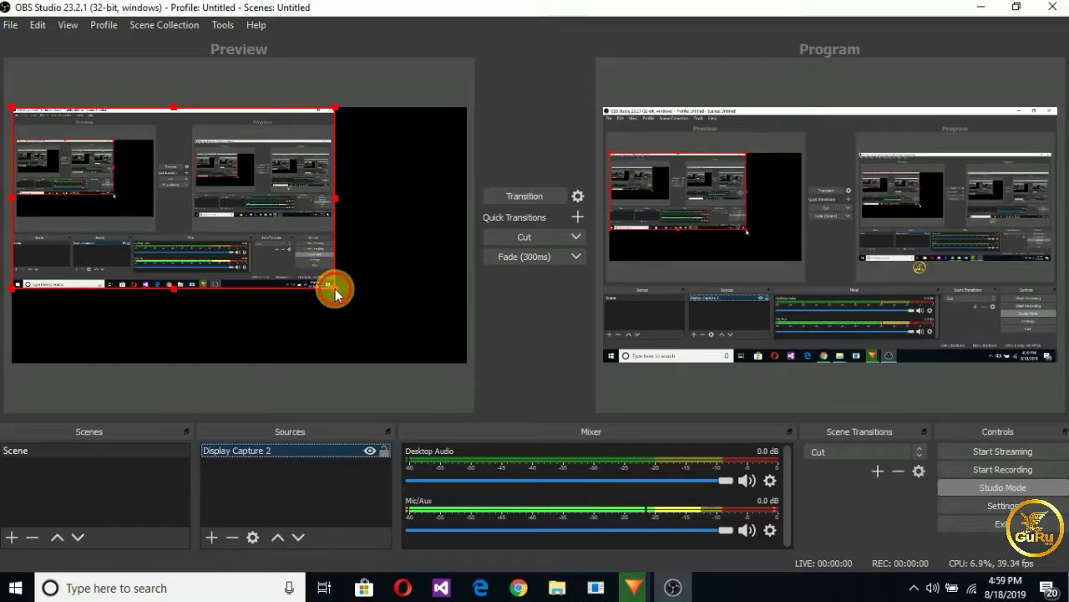
pyautogui.moveTo(334, 288); pyautogui.dragTo(456, 358)
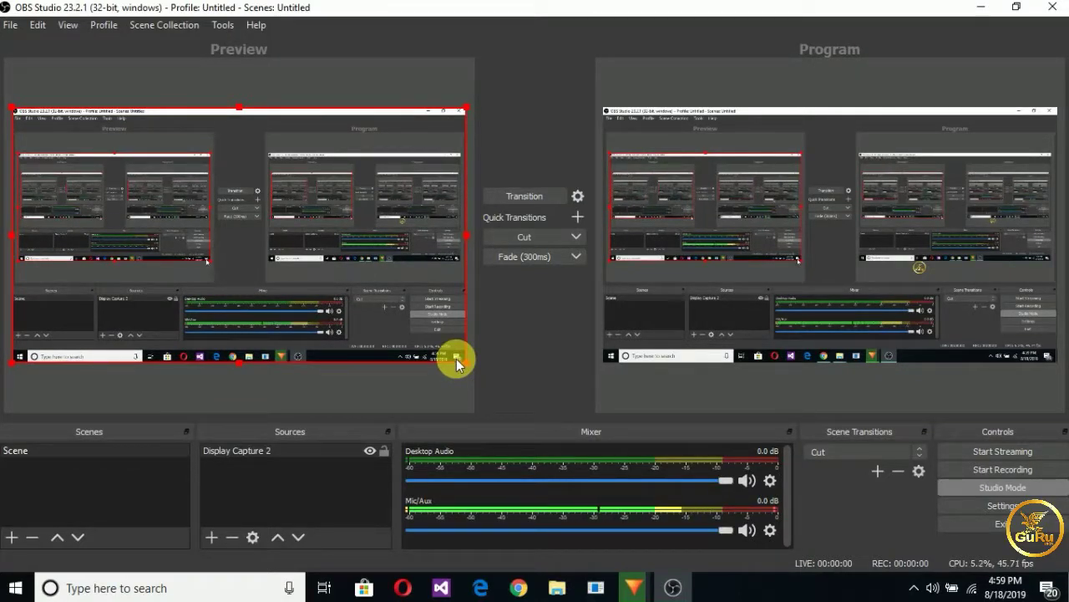
pyautogui.click(310, 458)
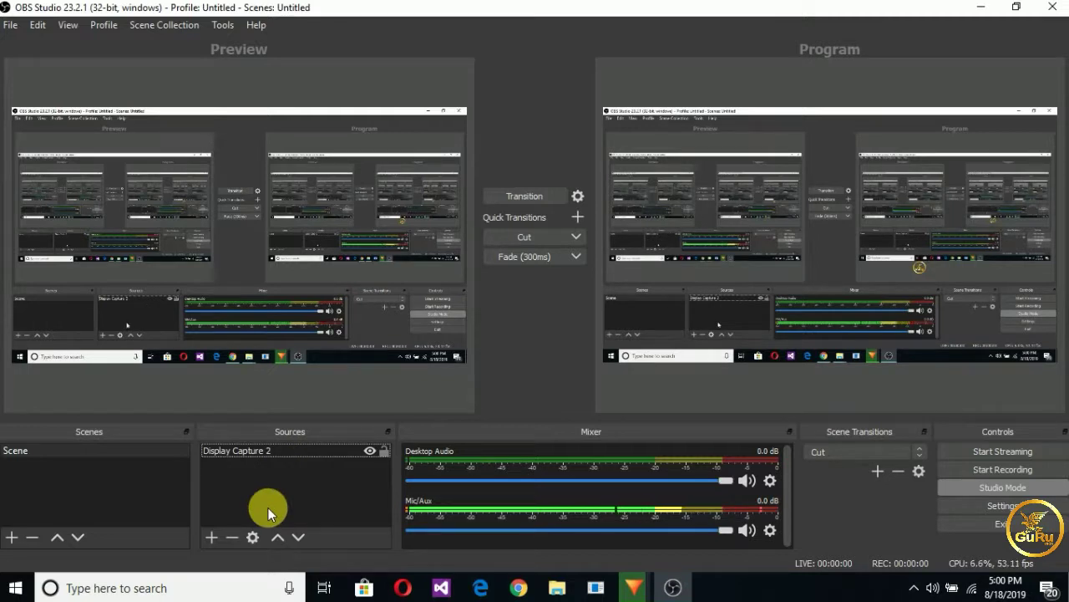
# Add a new Image source named Image 2 to the scene and keep it visible
pyautogui.click(218, 535)
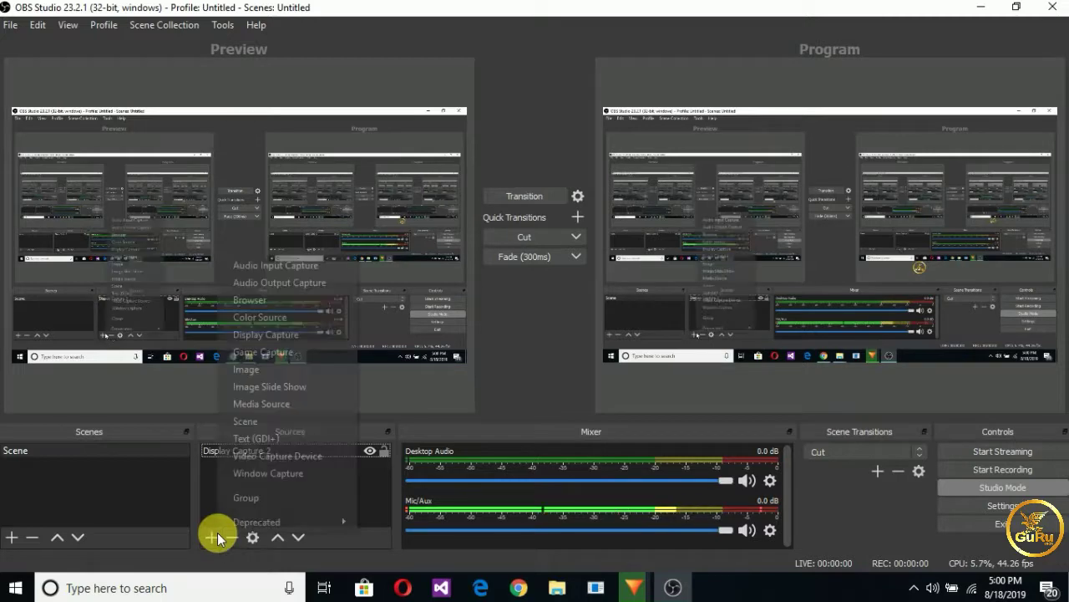
pyautogui.click(270, 368)
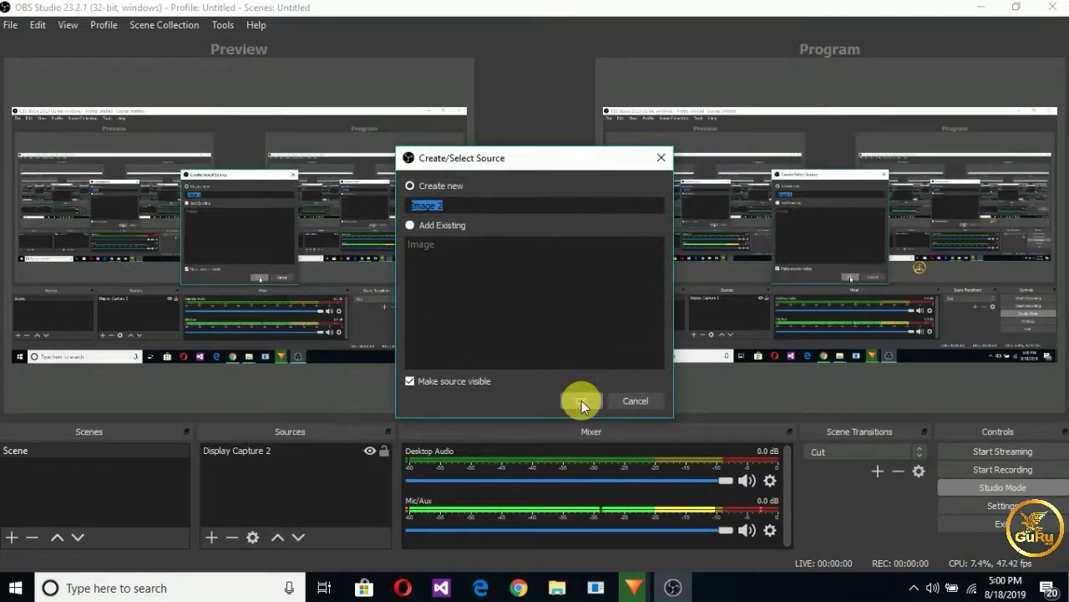
pyautogui.click(410, 223)
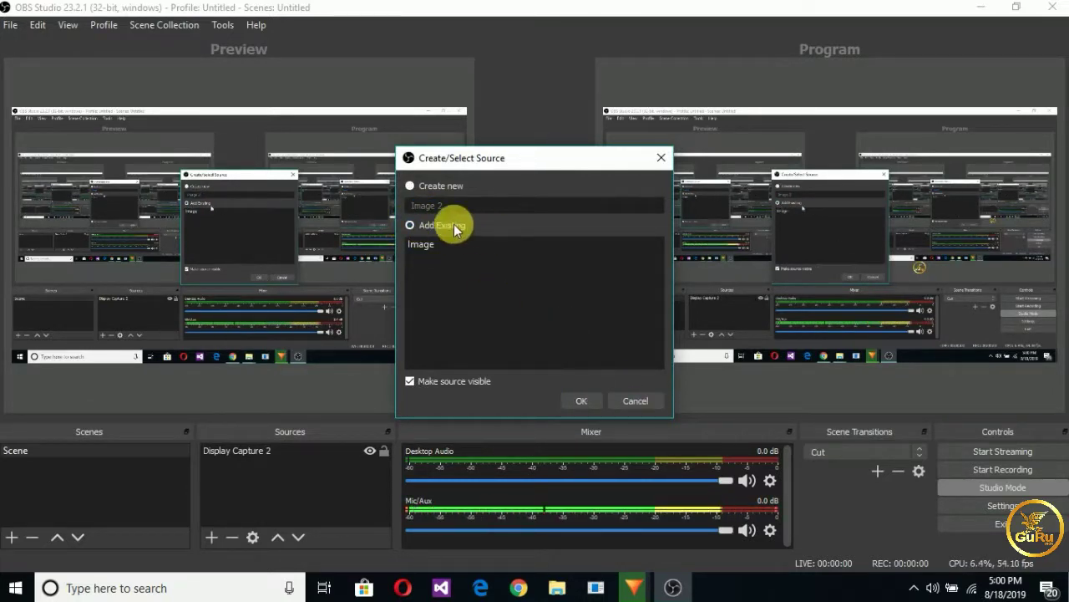
pyautogui.click(410, 186)
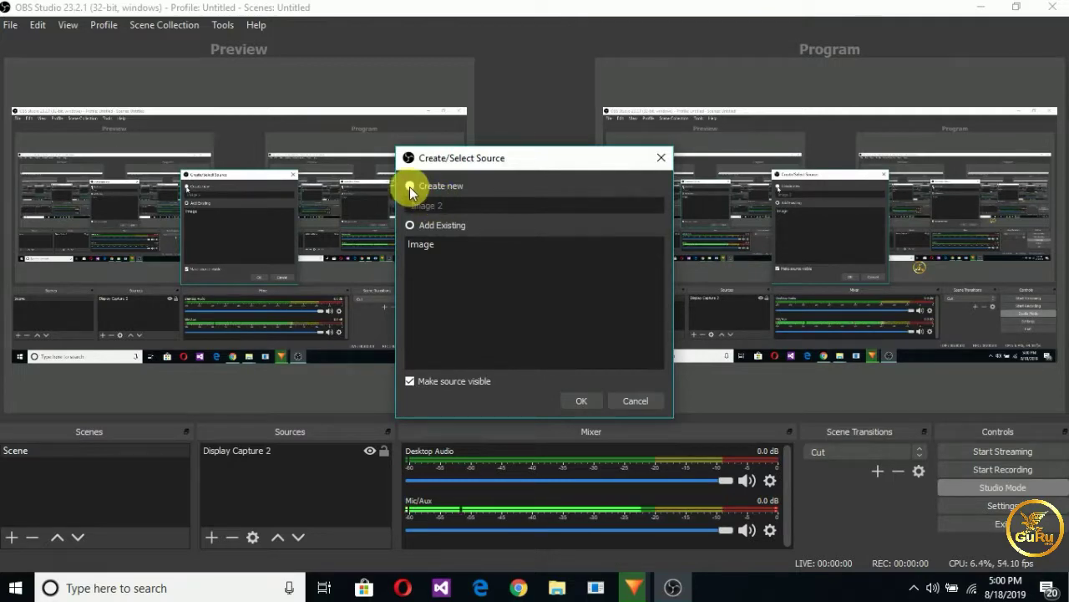
pyautogui.click(410, 187)
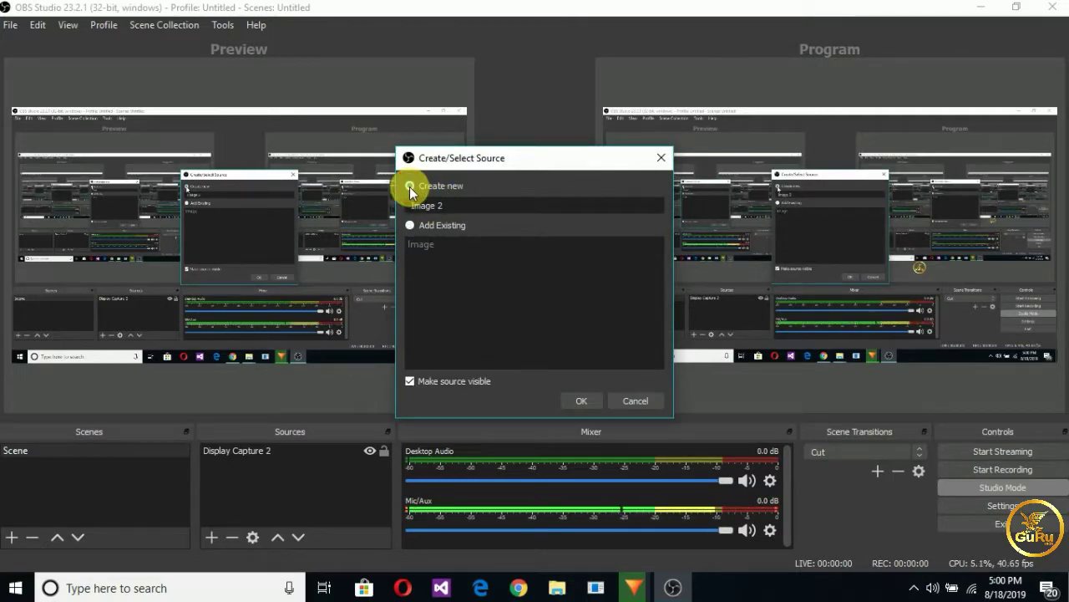
pyautogui.click(582, 401)
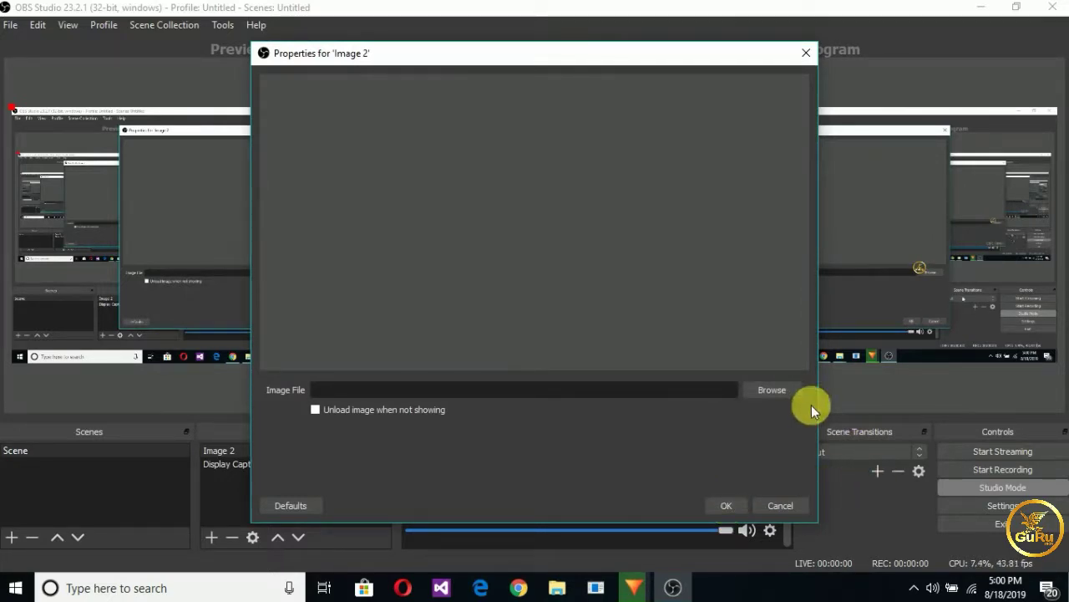
# Load the logo file 1564849320099.png from the Downloads folder into the Image 2 source and confirm its properties
pyautogui.click(772, 391)
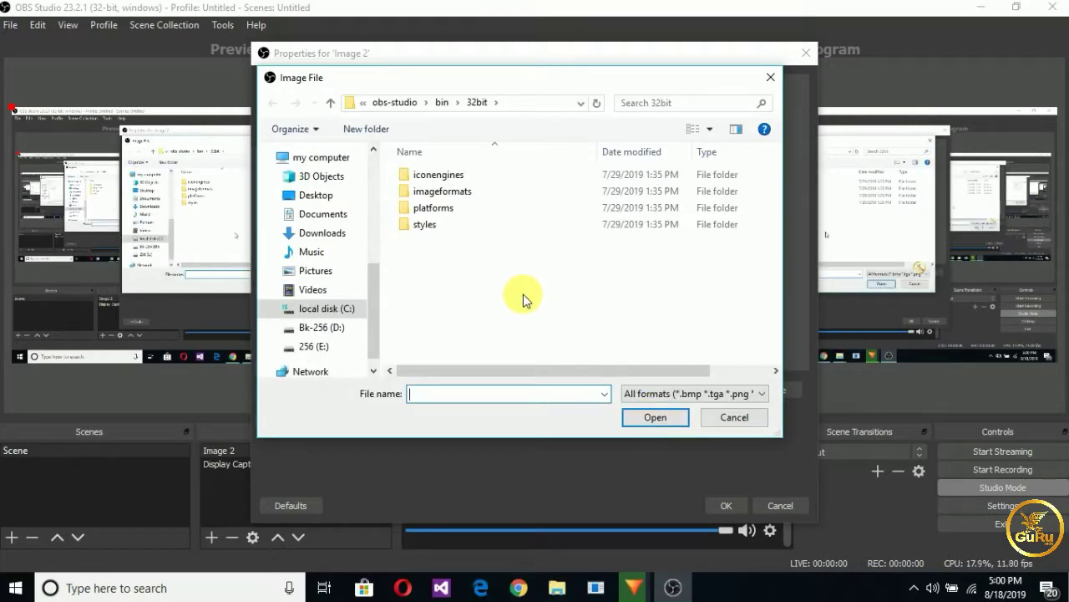
pyautogui.click(340, 235)
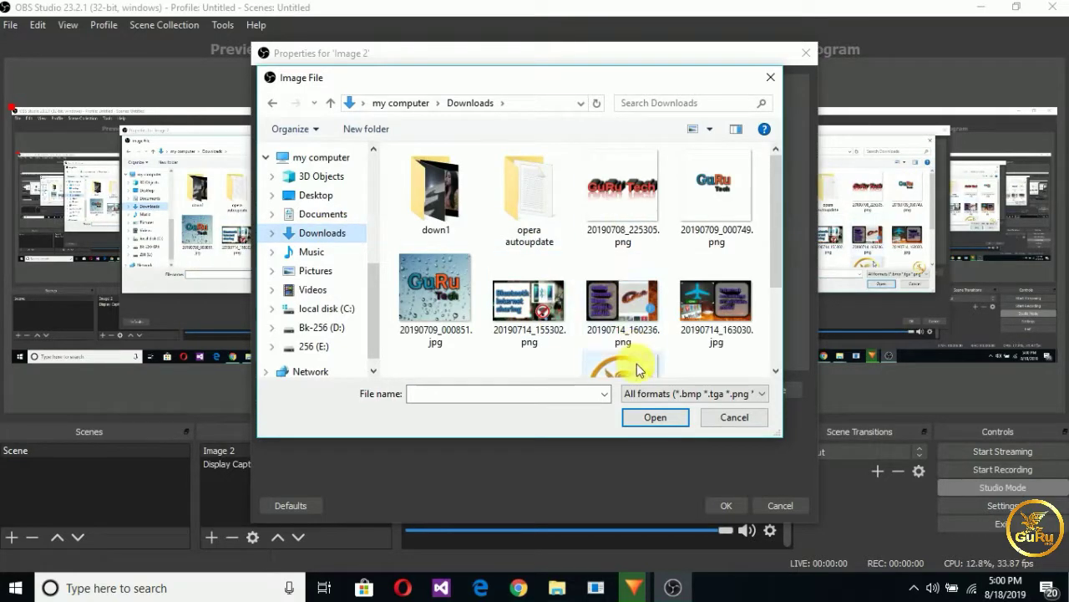
pyautogui.click(637, 369)
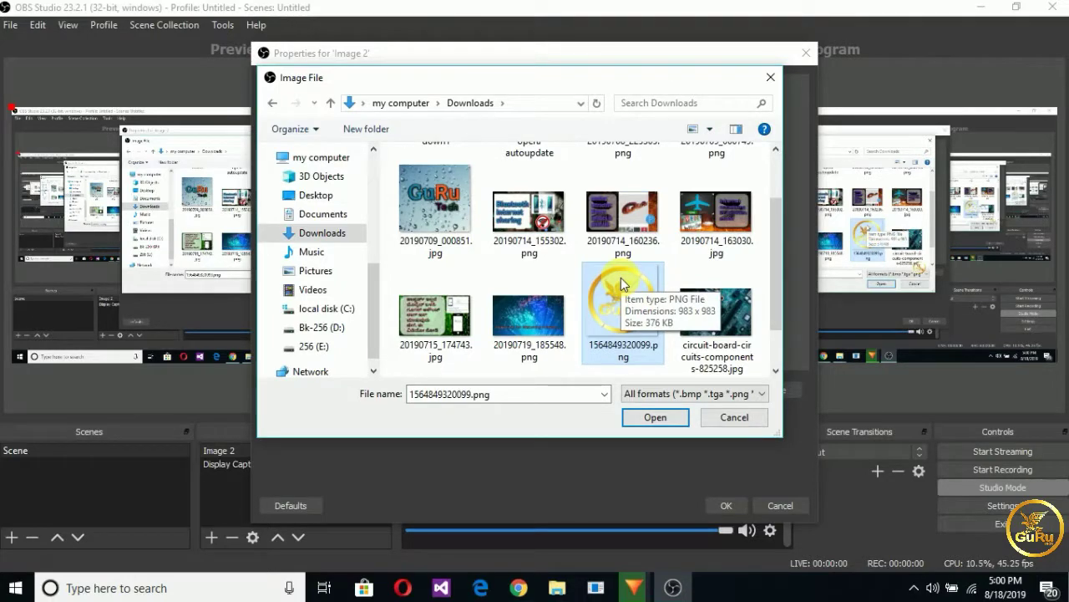
pyautogui.click(655, 418)
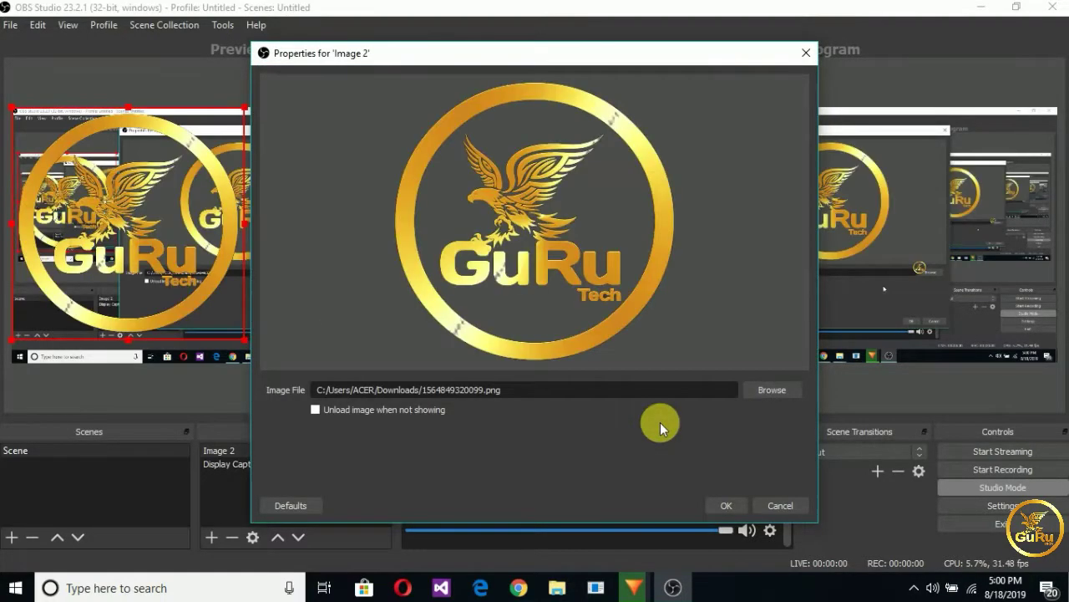
pyautogui.click(727, 506)
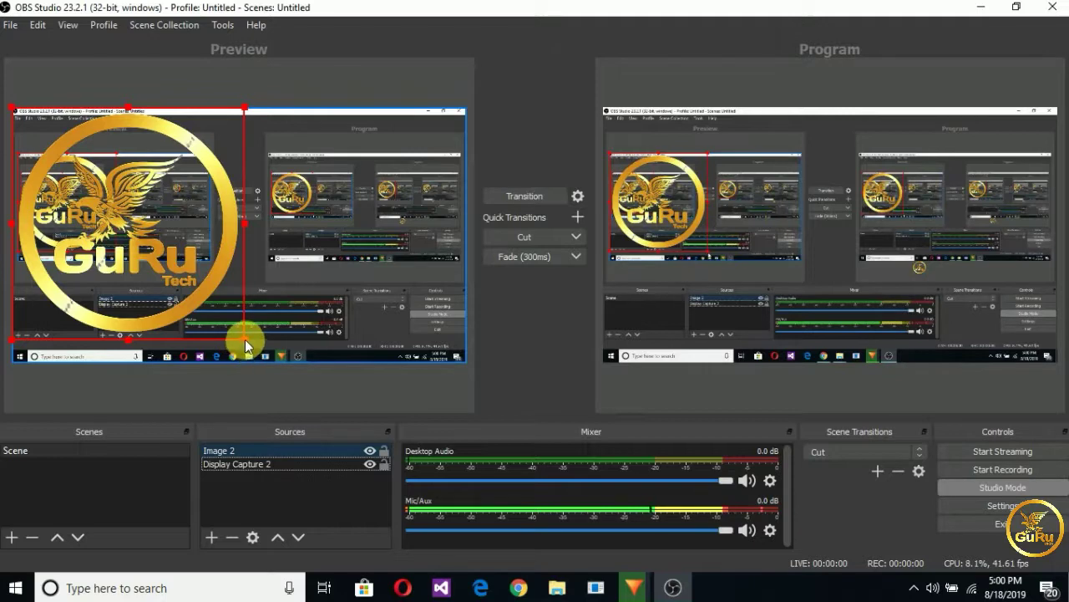
# Shrink the logo image to a small badge and place it in the lower-right corner of the preview canvas
pyautogui.moveTo(244, 338); pyautogui.dragTo(453, 351)
pyautogui.click(454, 353)
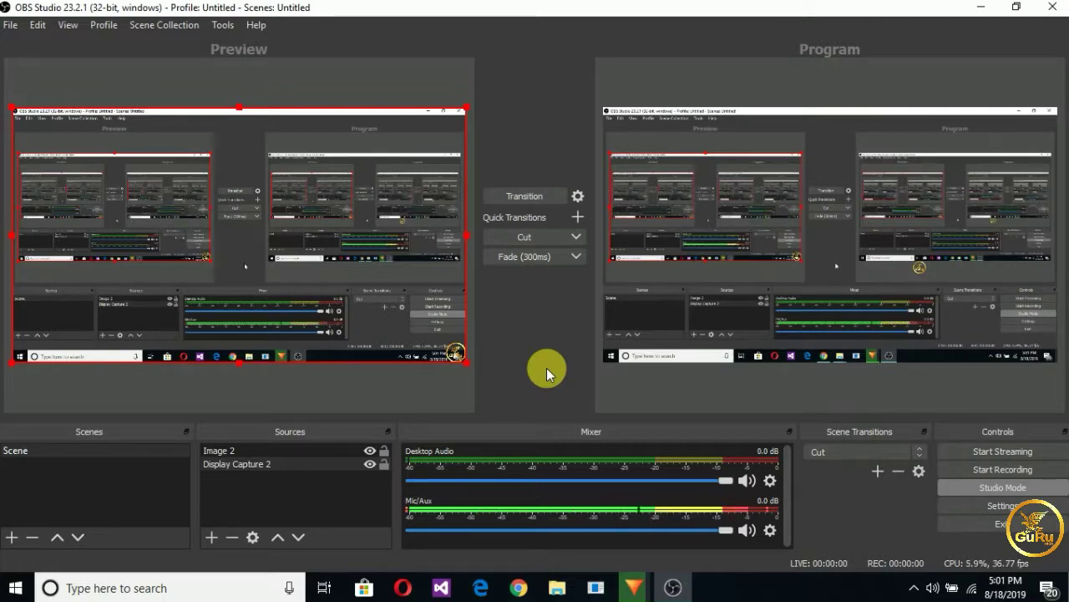
pyautogui.moveTo(461, 351); pyautogui.dragTo(453, 344)
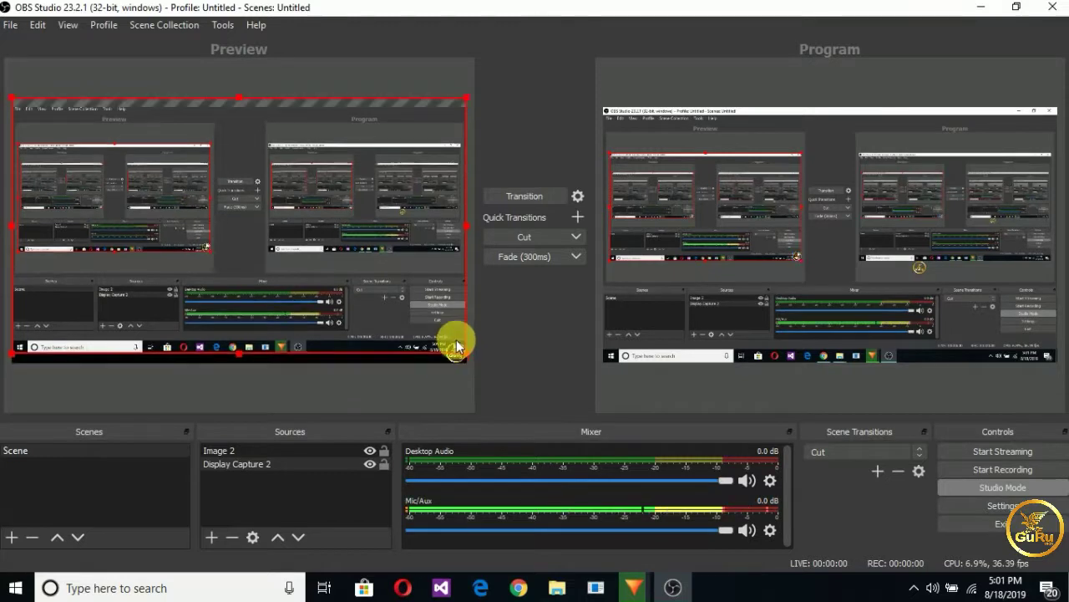
pyautogui.moveTo(454, 349); pyautogui.dragTo(452, 354)
pyautogui.click(452, 353)
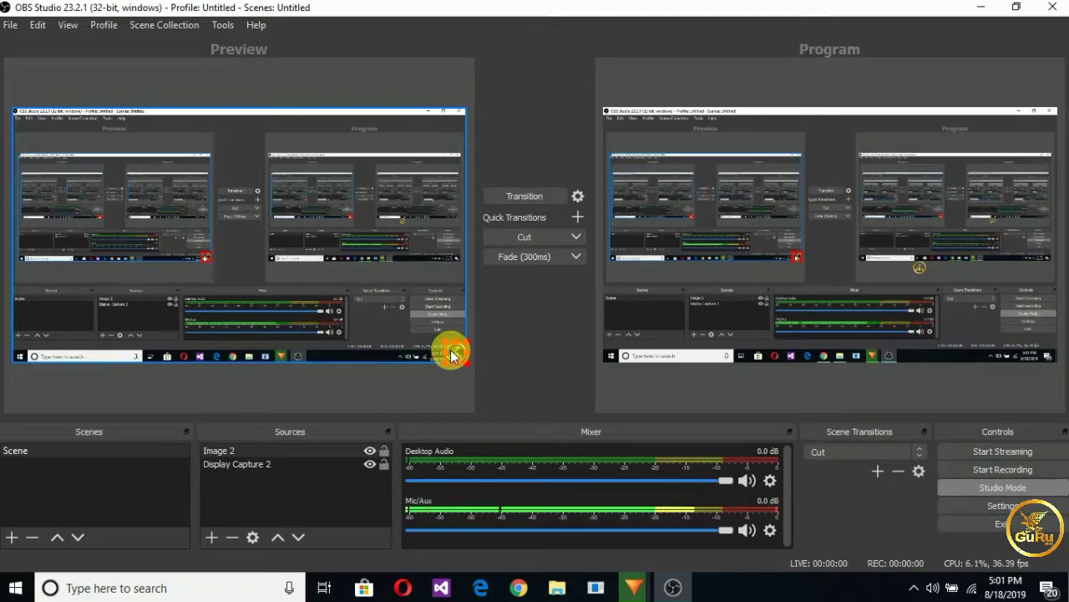
pyautogui.moveTo(451, 349)
pyautogui.mouseDown()
pyautogui.moveTo(452, 338)
pyautogui.moveTo(449, 351)
pyautogui.mouseUp()
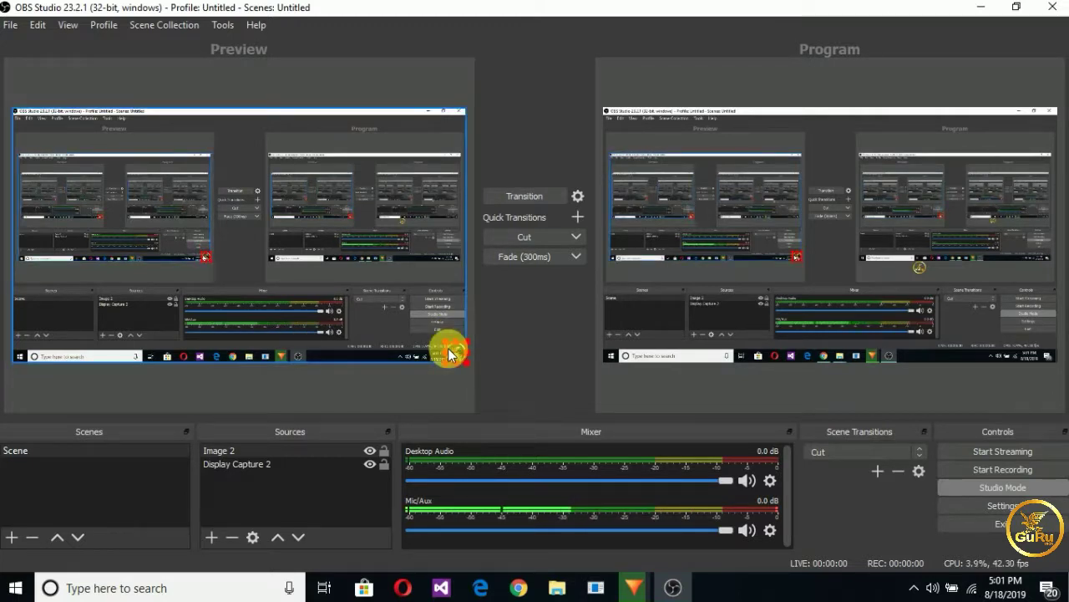
pyautogui.click(437, 315)
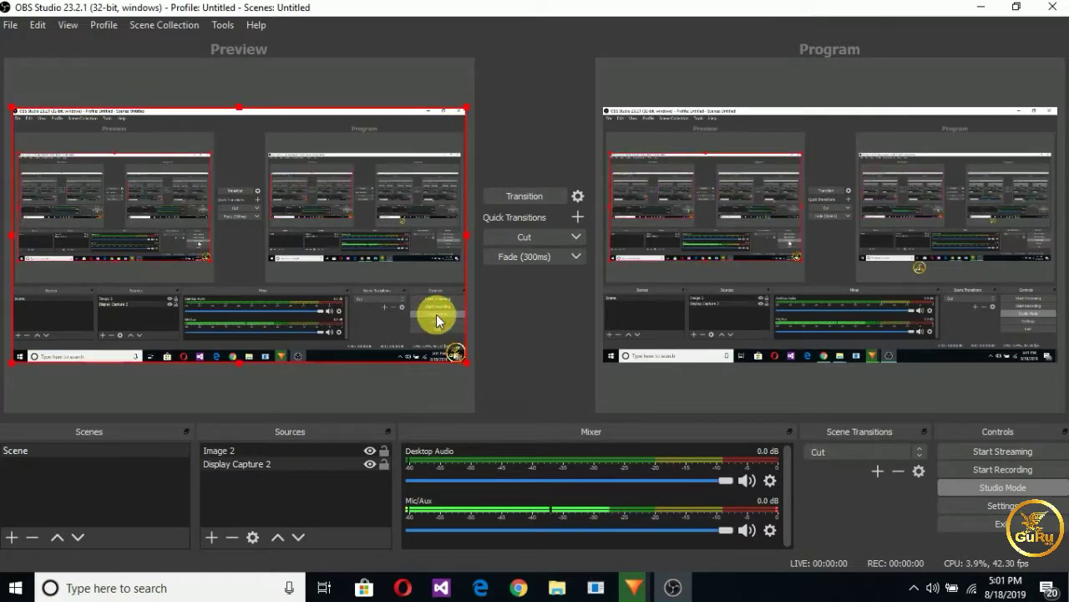
# Move the small logo up so it sits just above the captured taskbar at the canvas's right edge
pyautogui.click(457, 357)
pyautogui.moveTo(454, 353); pyautogui.dragTo(455, 341)
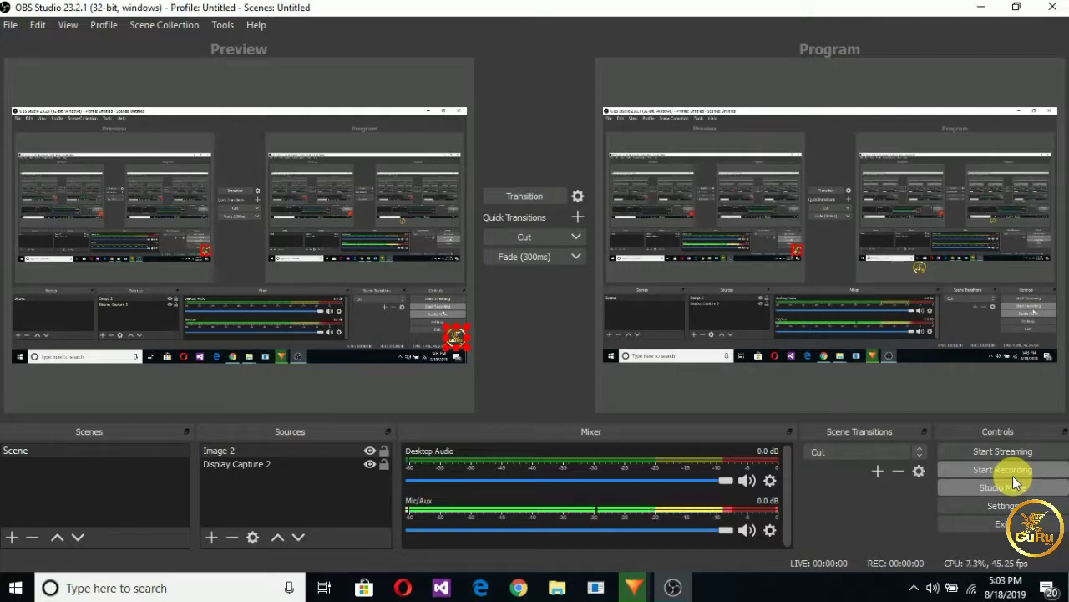
# Start recording the screen and show the Windows desktop
pyautogui.click(1010, 471)
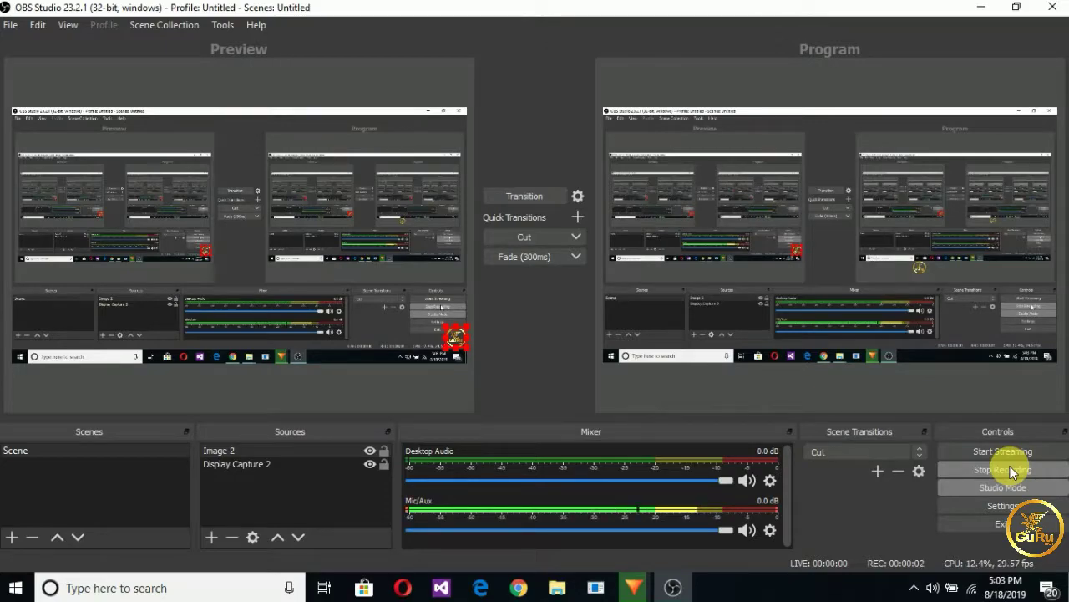
pyautogui.press('super+d')
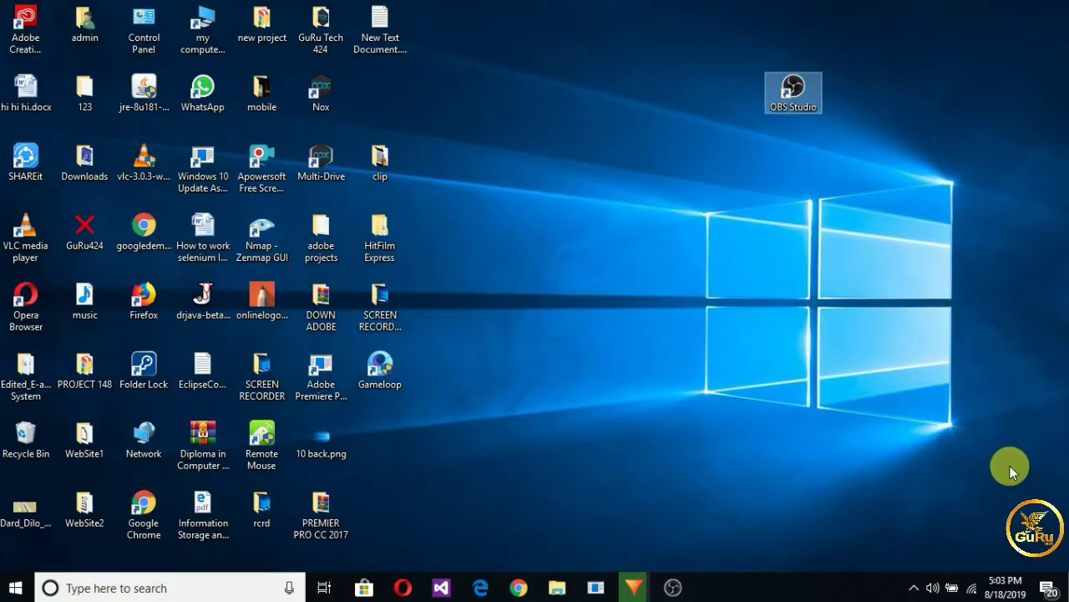
pyautogui.click(635, 588)
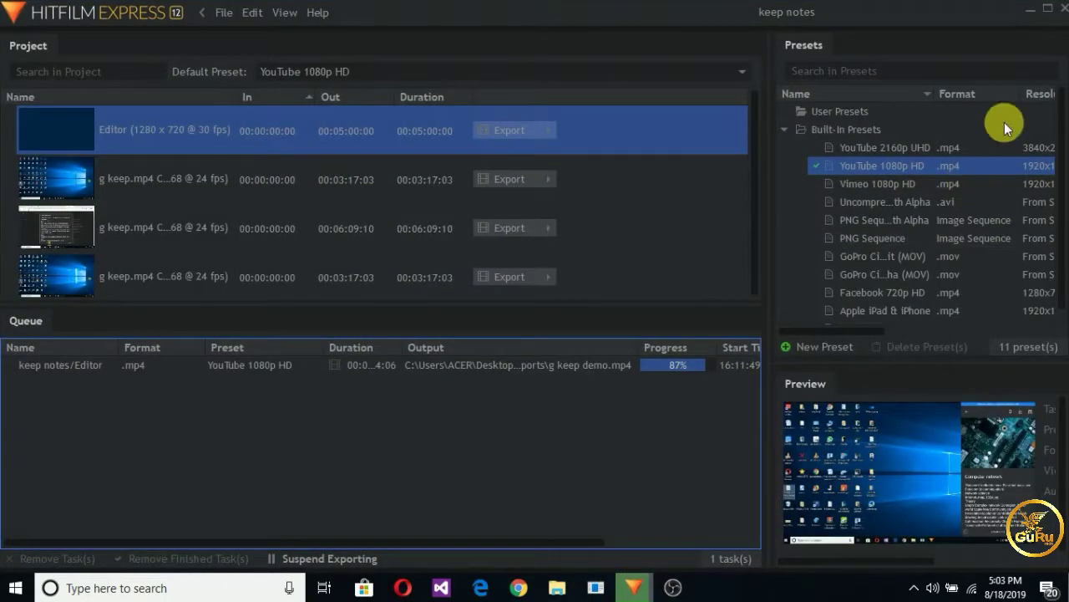
pyautogui.click(1029, 8)
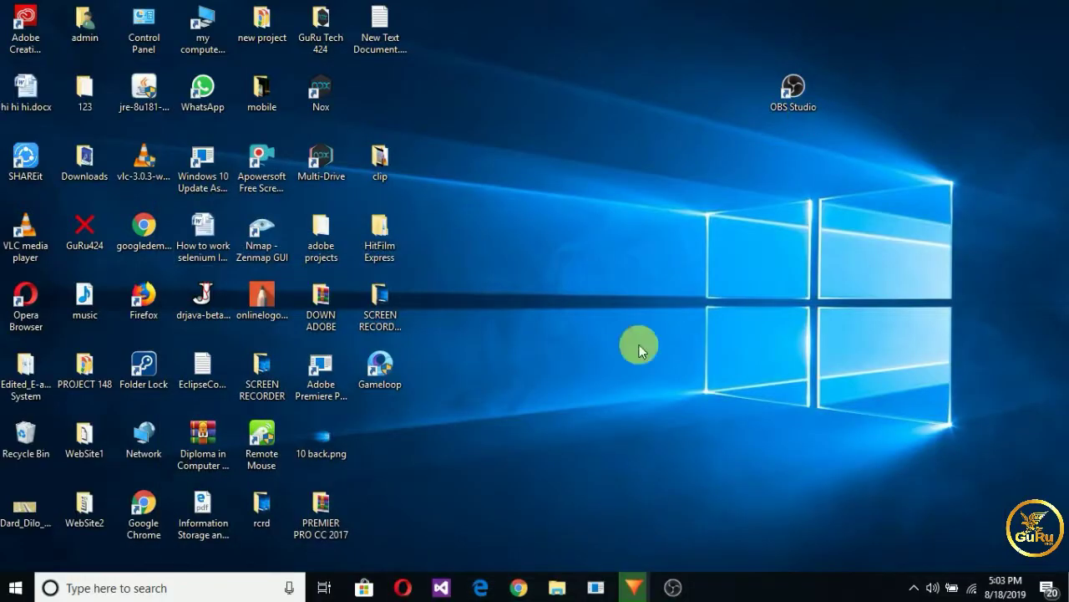
pyautogui.moveTo(514, 587)
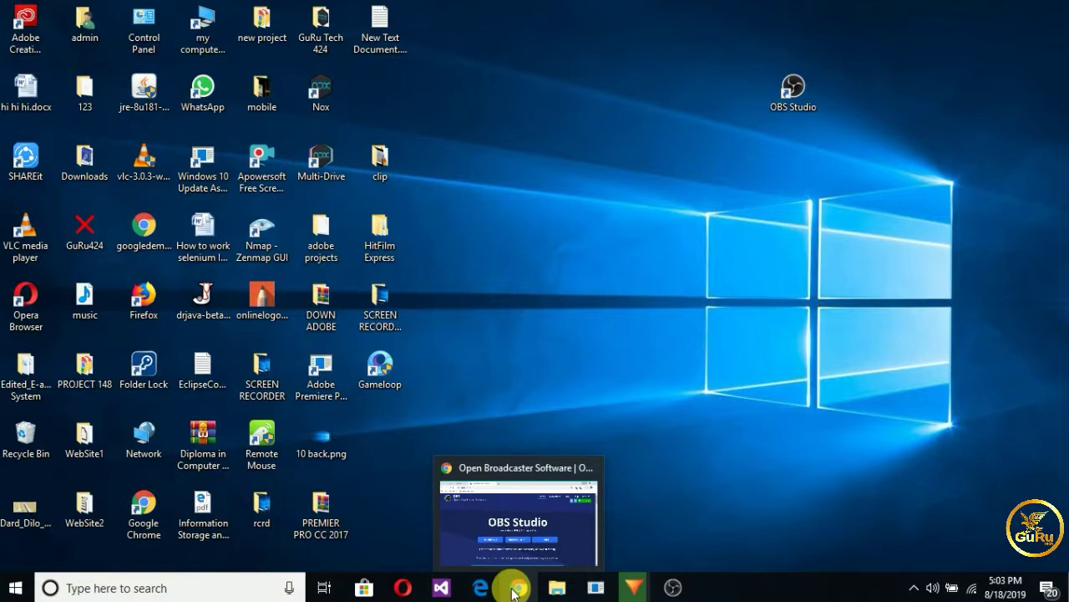
pyautogui.click(515, 590)
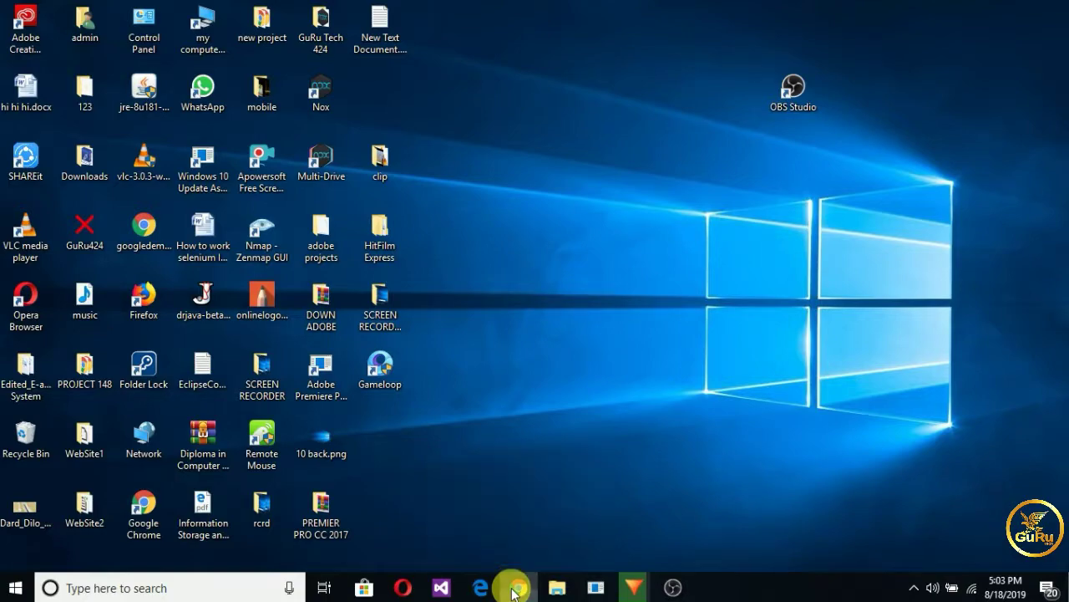
pyautogui.click(515, 589)
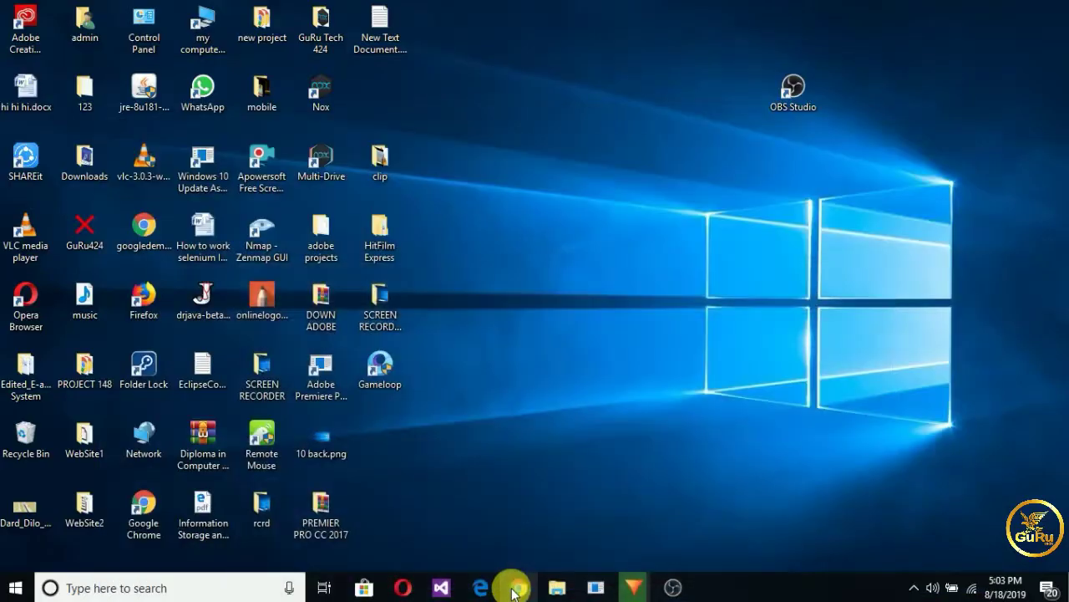
# Refresh the desktop twice as sample activity while the recording runs
pyautogui.rightClick(518, 92)
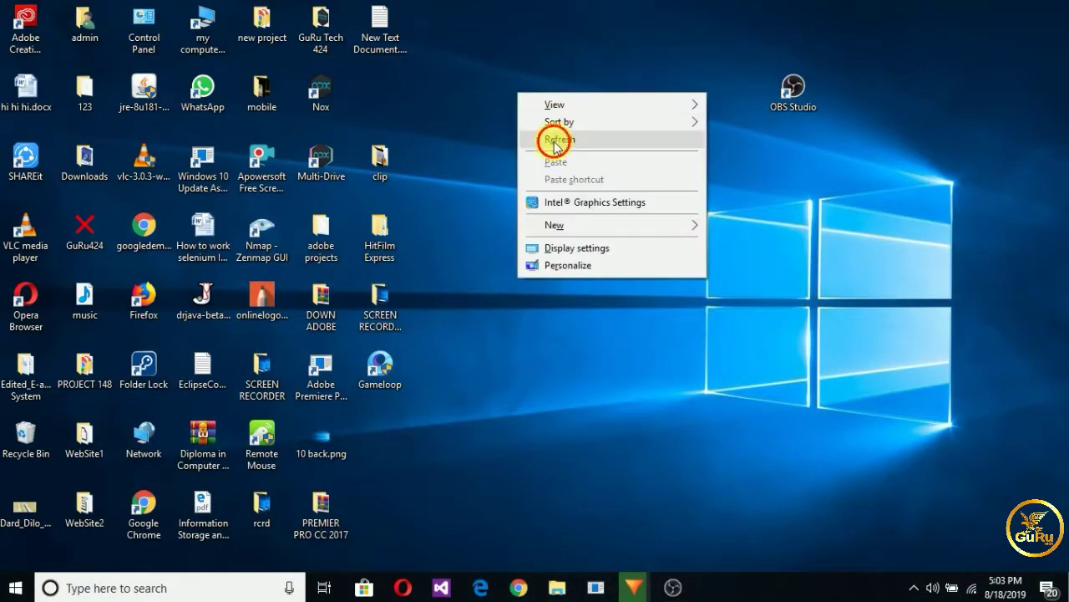
pyautogui.click(555, 140)
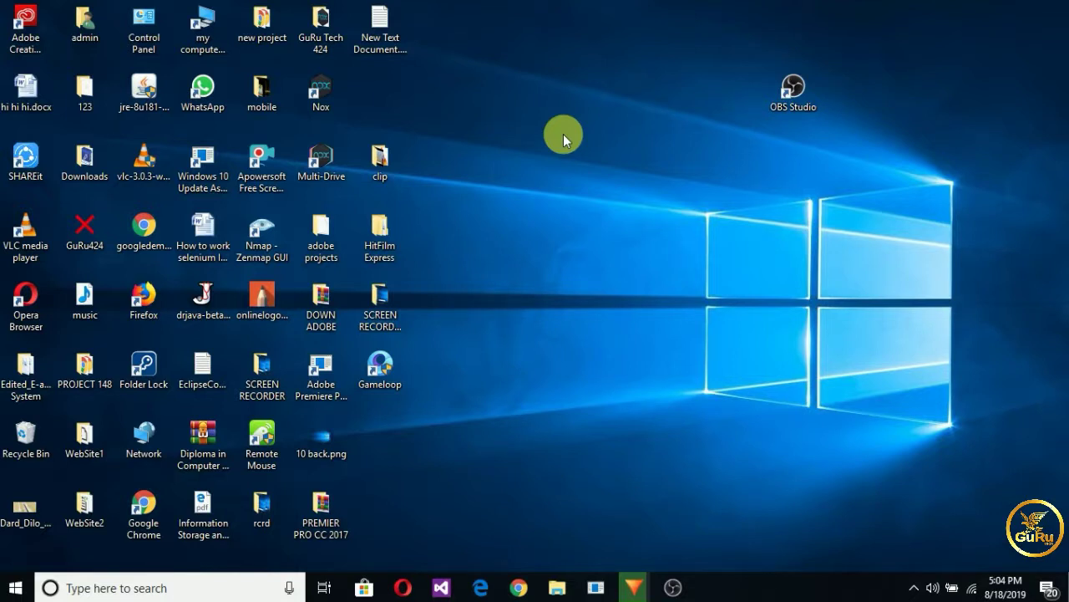
pyautogui.rightClick(612, 165)
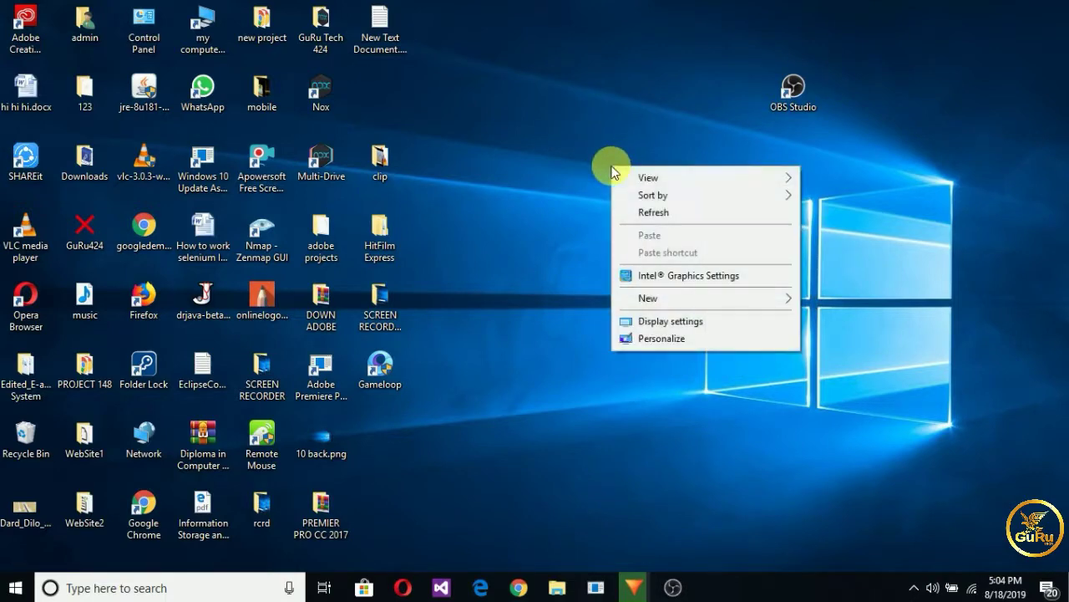
pyautogui.click(645, 214)
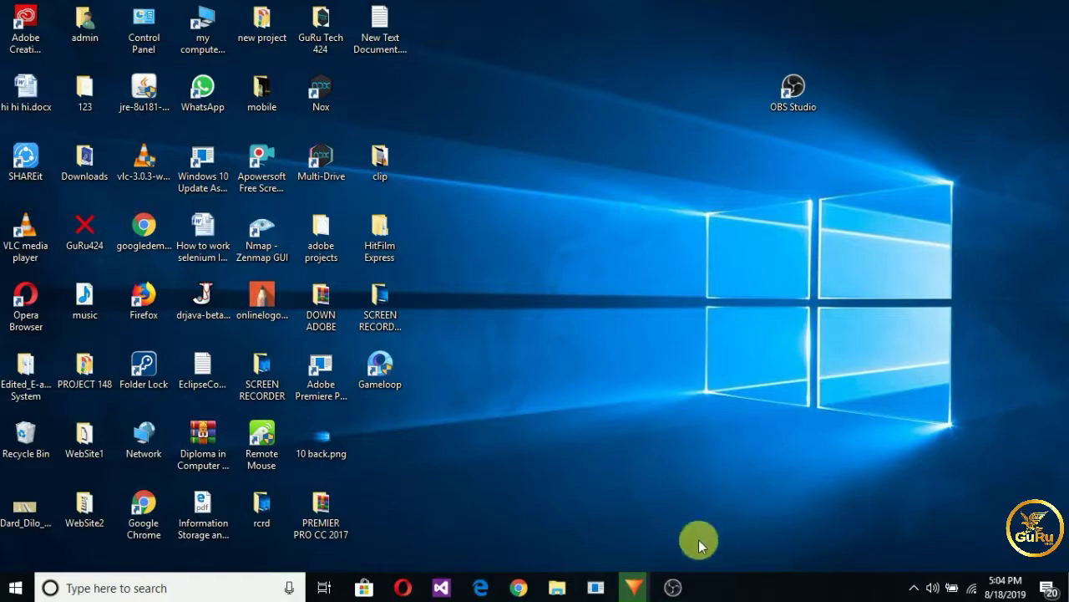
# Switch back to OBS Studio and stop the recording
pyautogui.click(672, 587)
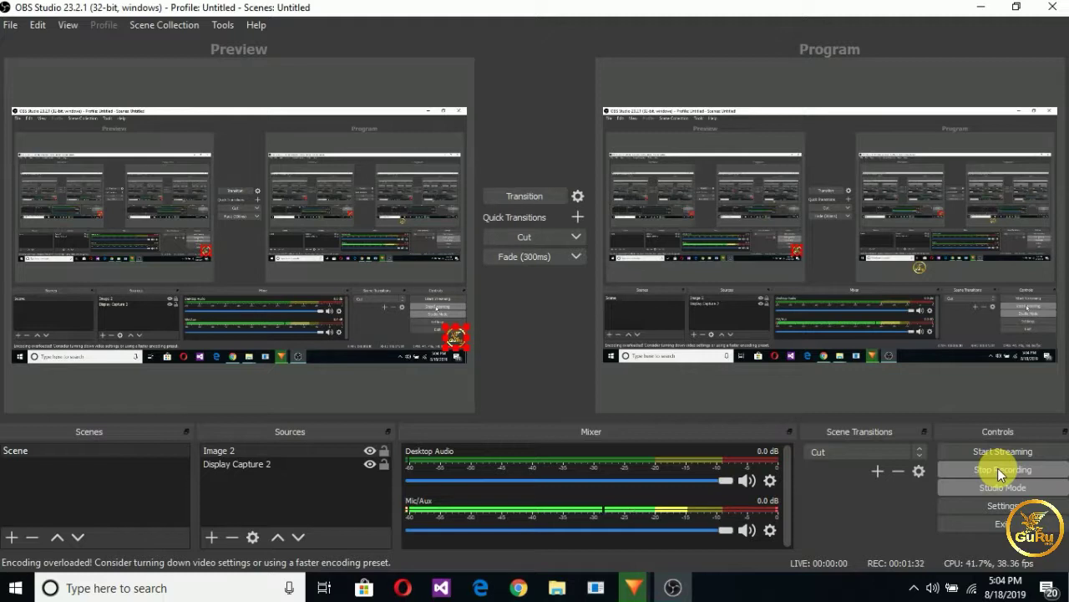
pyautogui.click(998, 468)
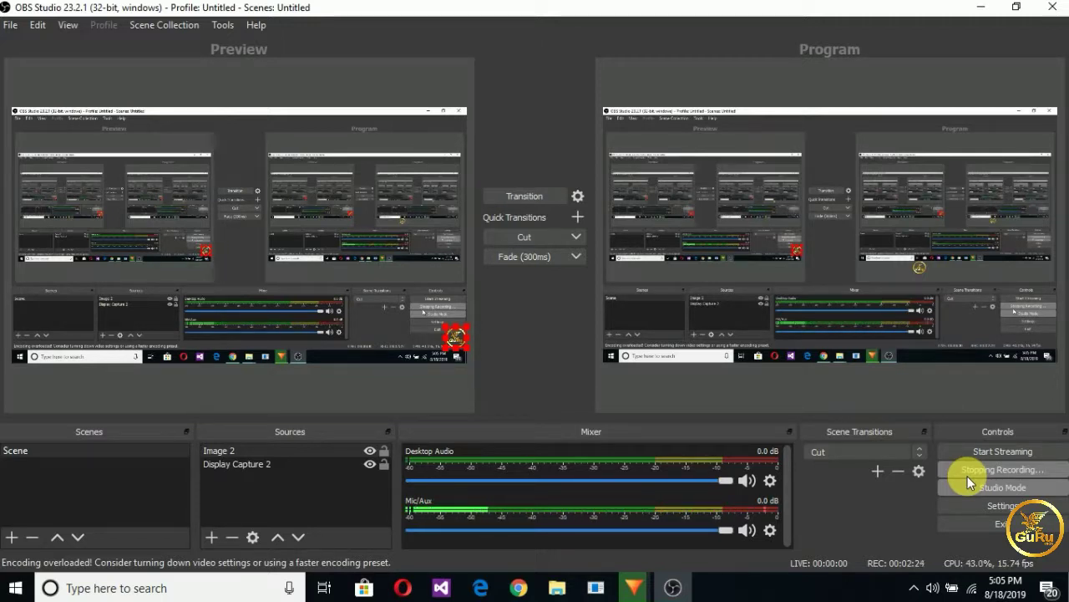
pyautogui.click(634, 588)
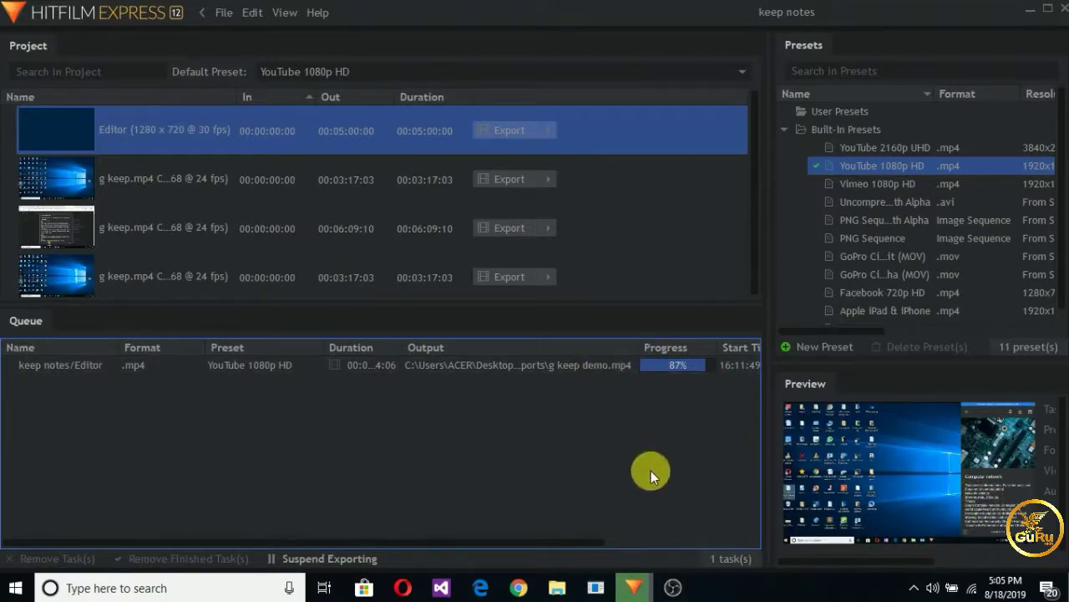
pyautogui.click(635, 587)
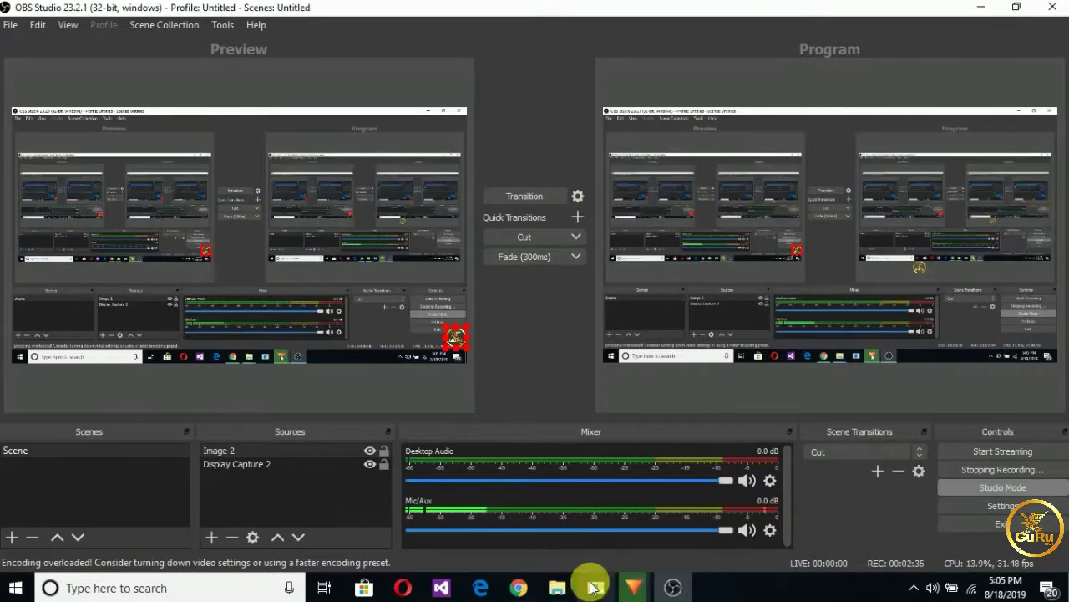
pyautogui.click(687, 594)
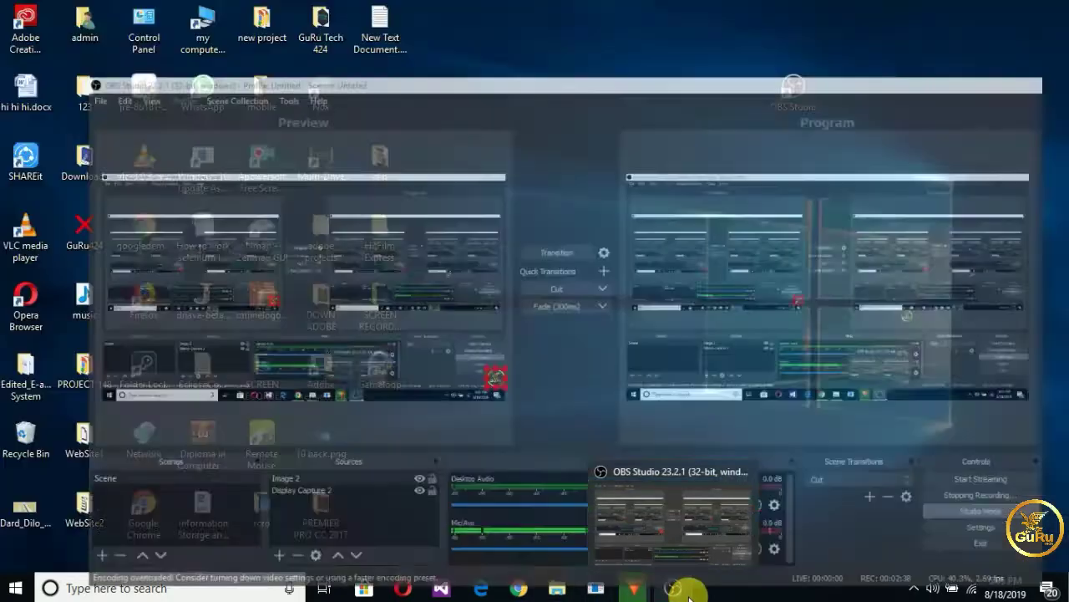
pyautogui.click(678, 595)
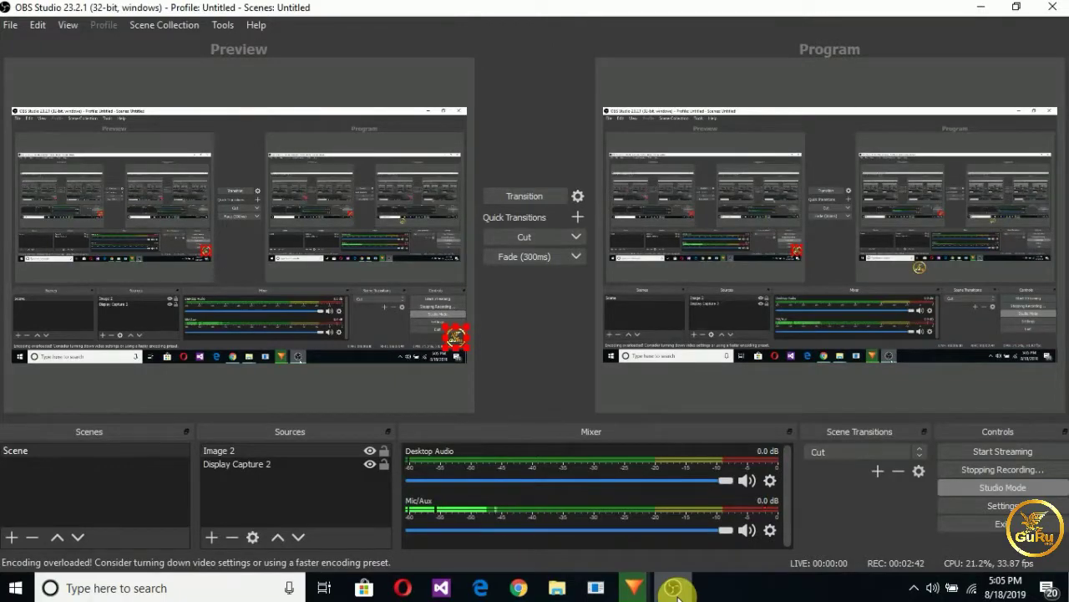
pyautogui.click(678, 595)
pyautogui.click(678, 595)
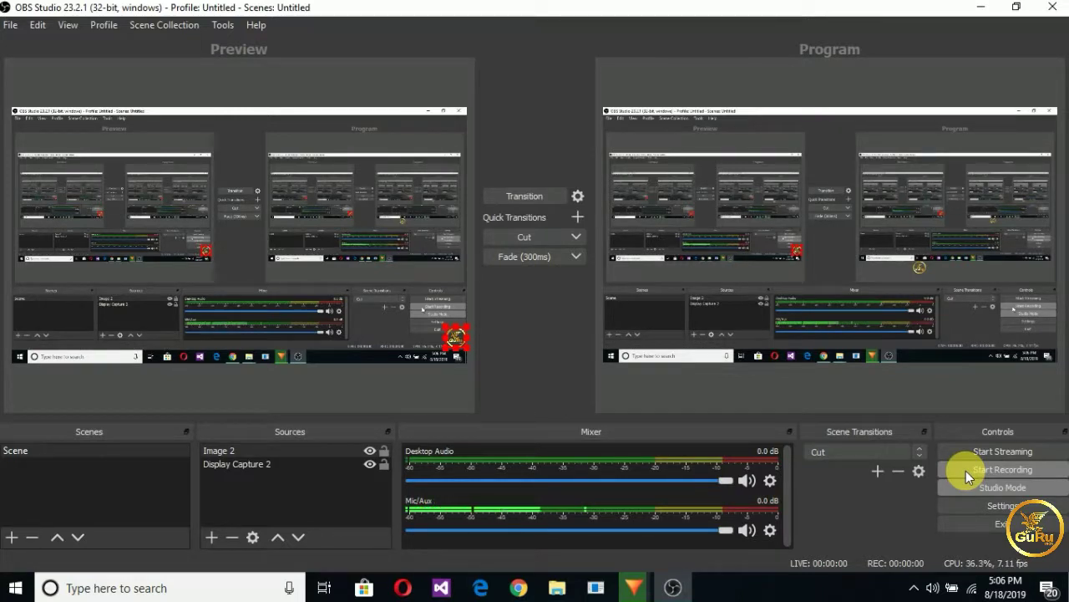
# Minimize OBS Studio to show the Windows desktop and refresh the desktop once
pyautogui.click(979, 8)
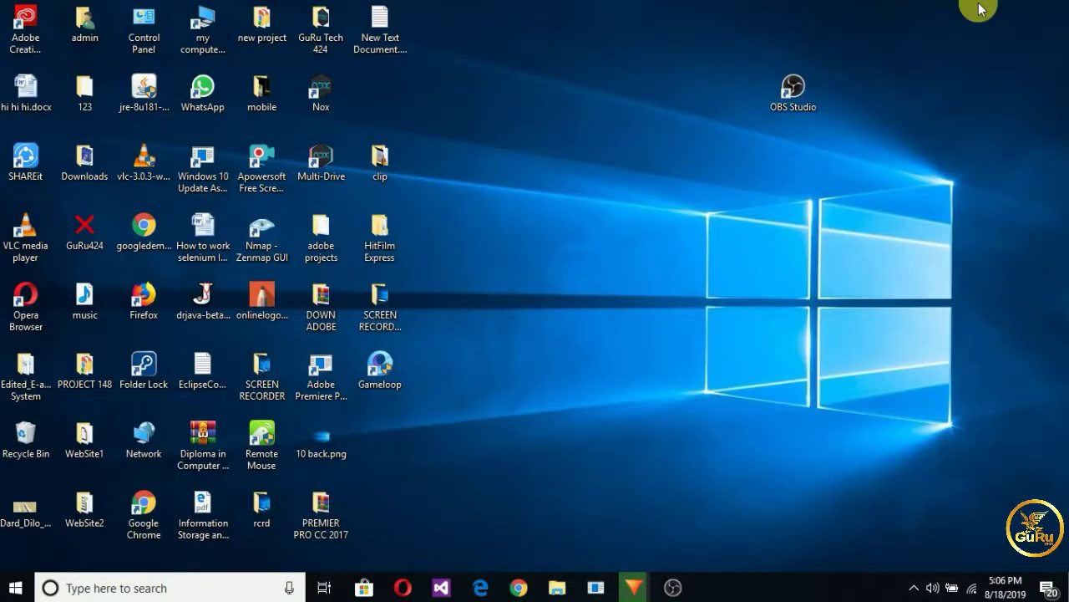
pyautogui.rightClick(573, 228)
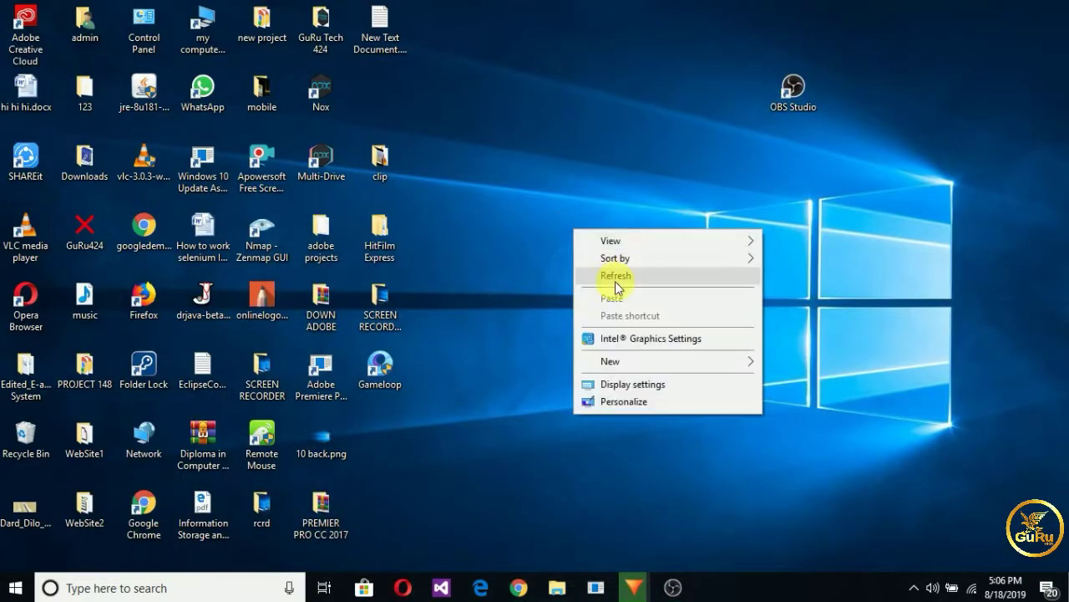
pyautogui.click(619, 277)
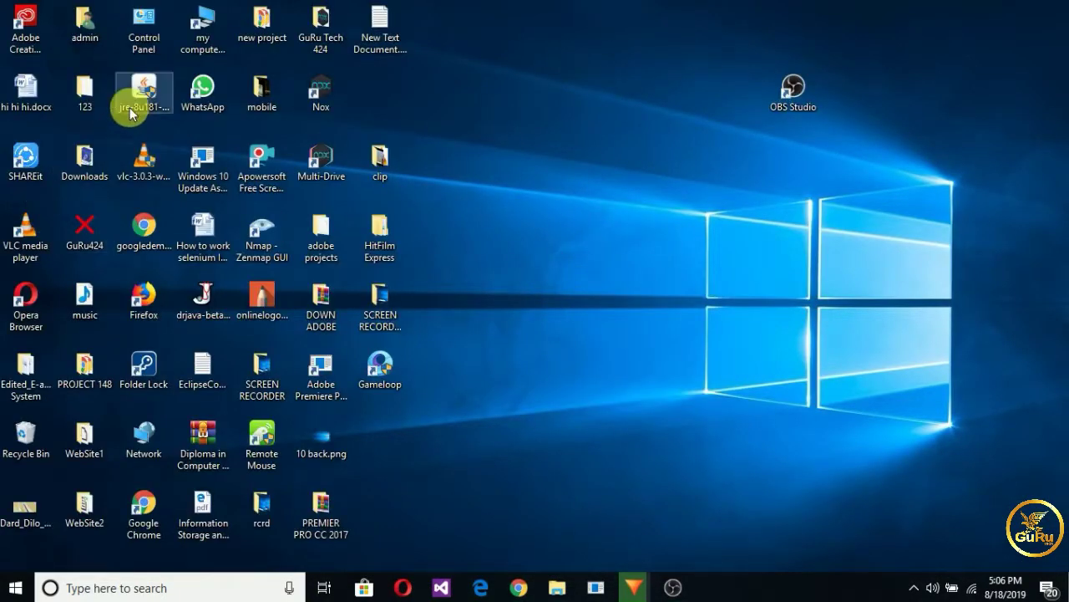
# Open the Videos folder through the my computer shortcut on the desktop
pyautogui.click(193, 50)
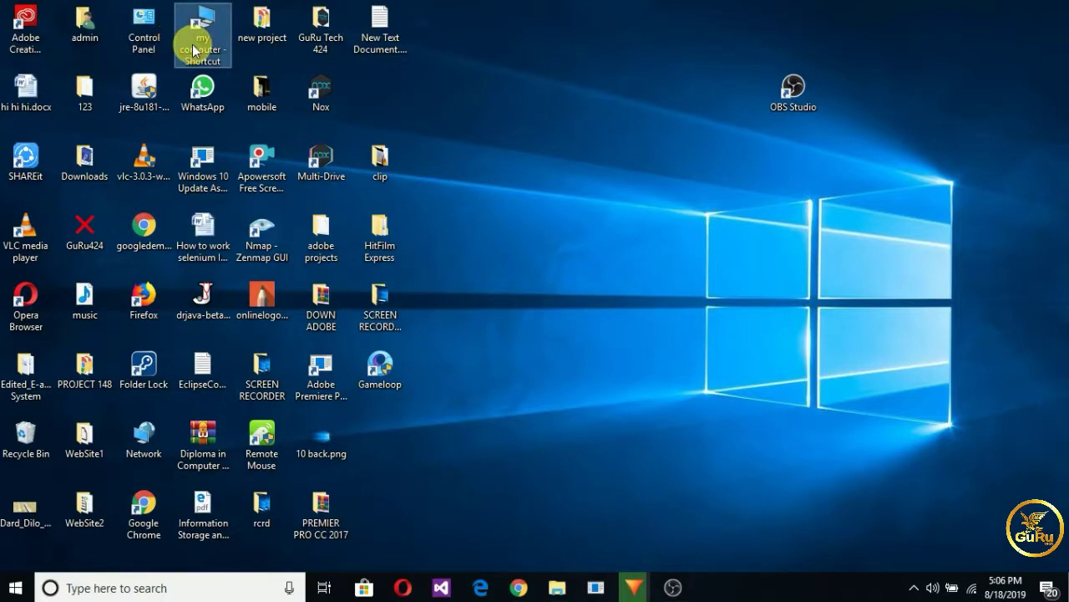
pyautogui.doubleClick(204, 38)
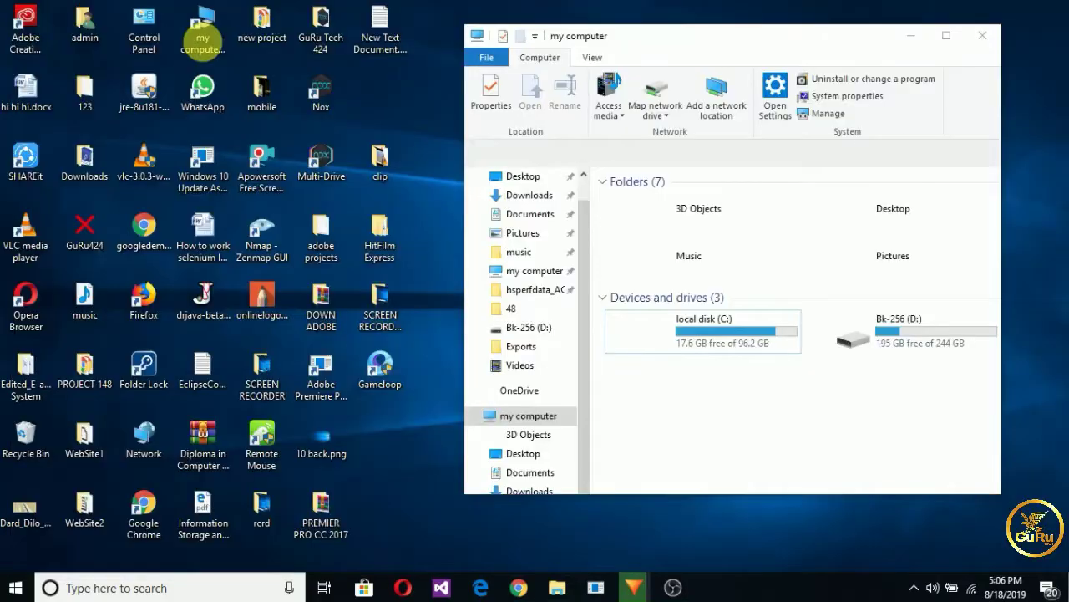
pyautogui.scroll(-2, 706, 397)
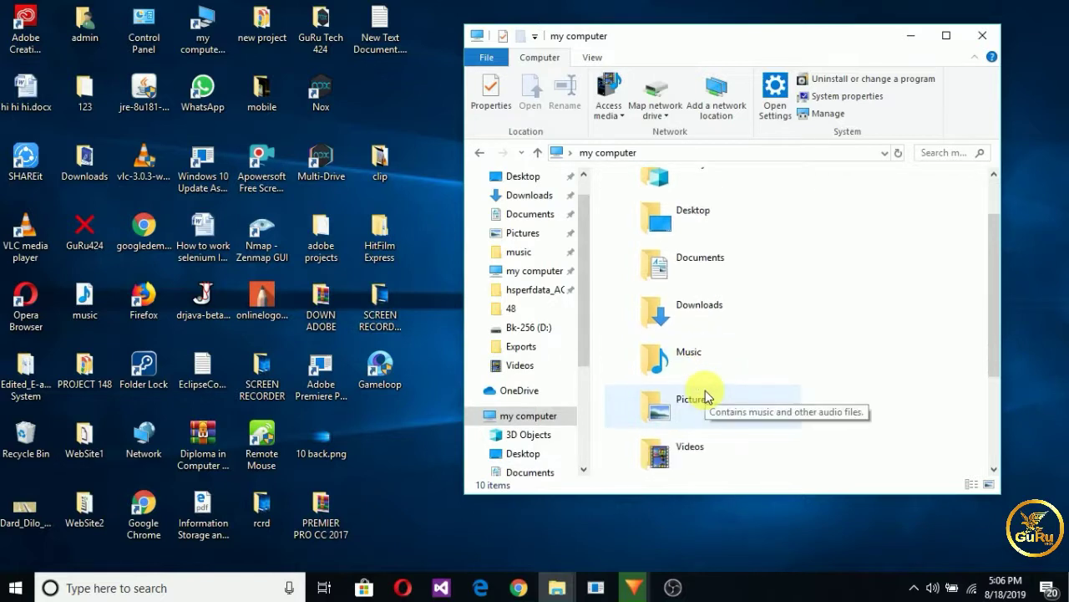
pyautogui.doubleClick(705, 443)
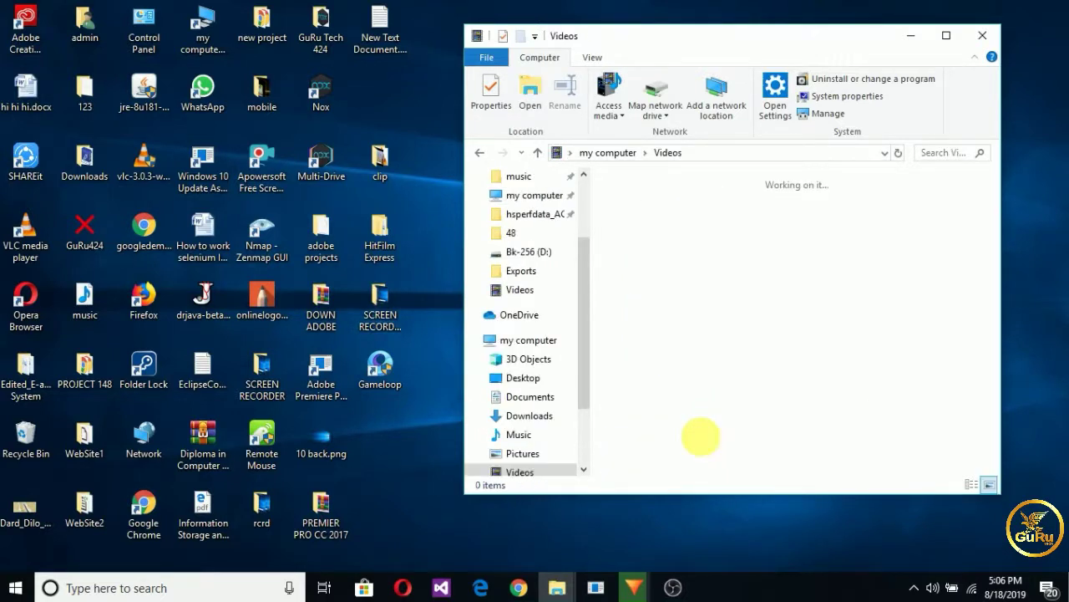
pyautogui.click(758, 226)
pyautogui.doubleClick(759, 227)
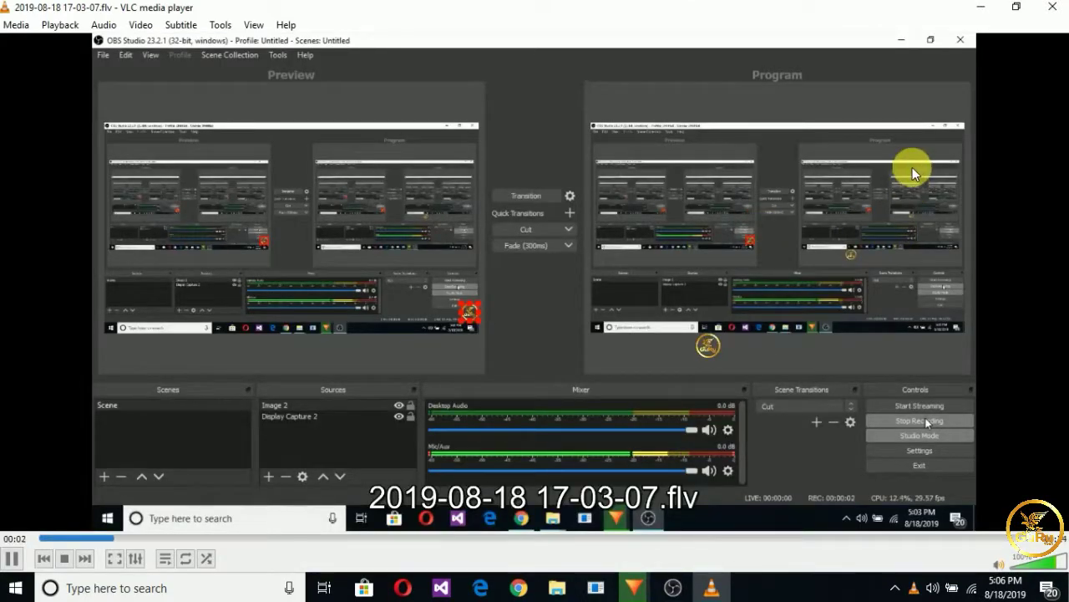
pyautogui.press('f')
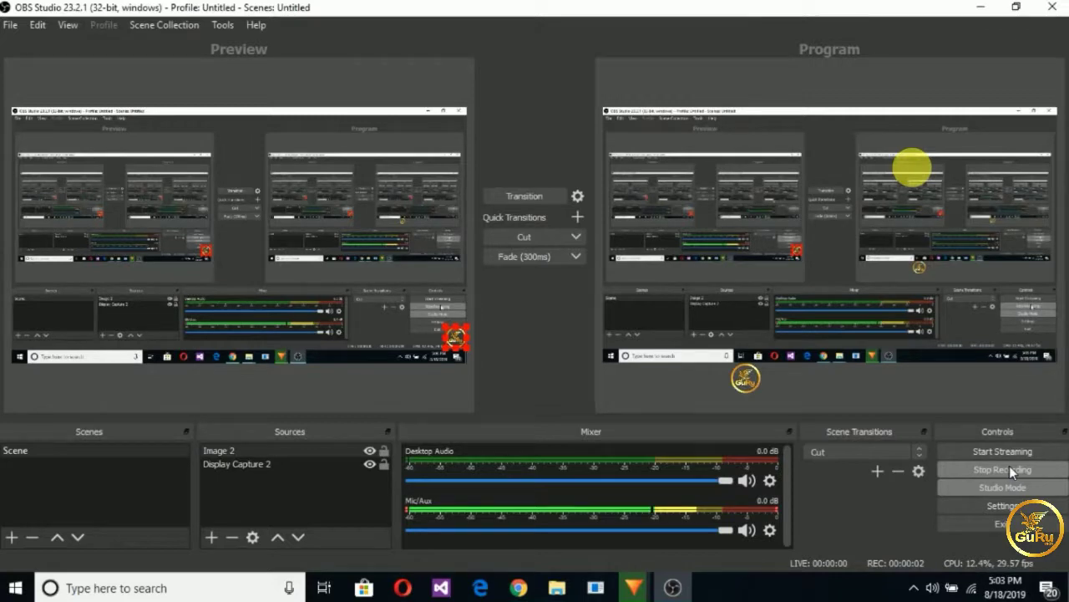
pyautogui.doubleClick(947, 79)
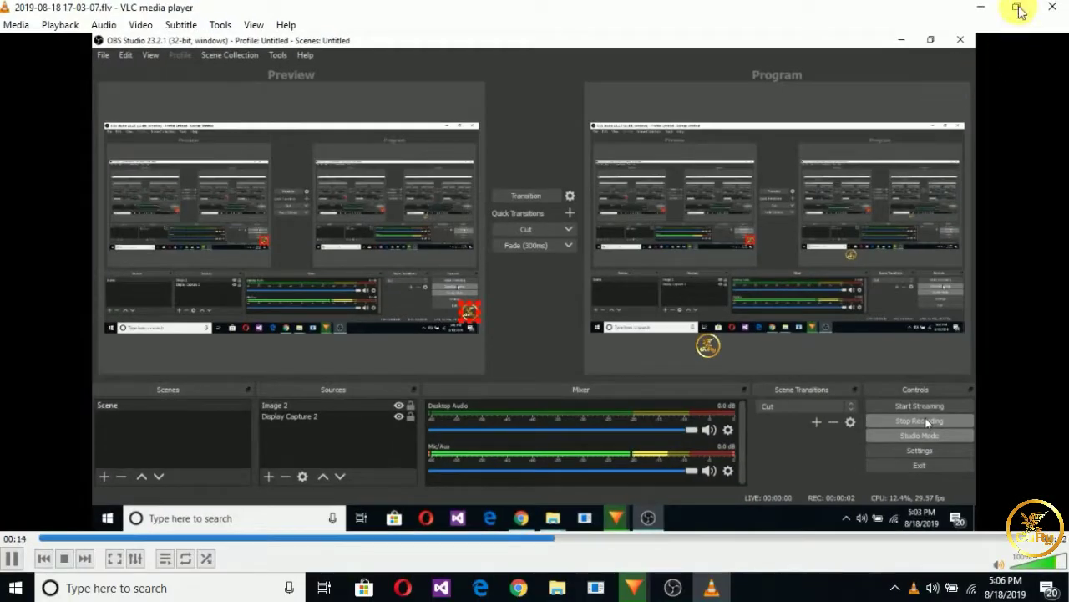
# Restore and narrow the VLC window over the desktop, and close both it and the Videos folder window
pyautogui.moveTo(926, 8); pyautogui.dragTo(873, 42)
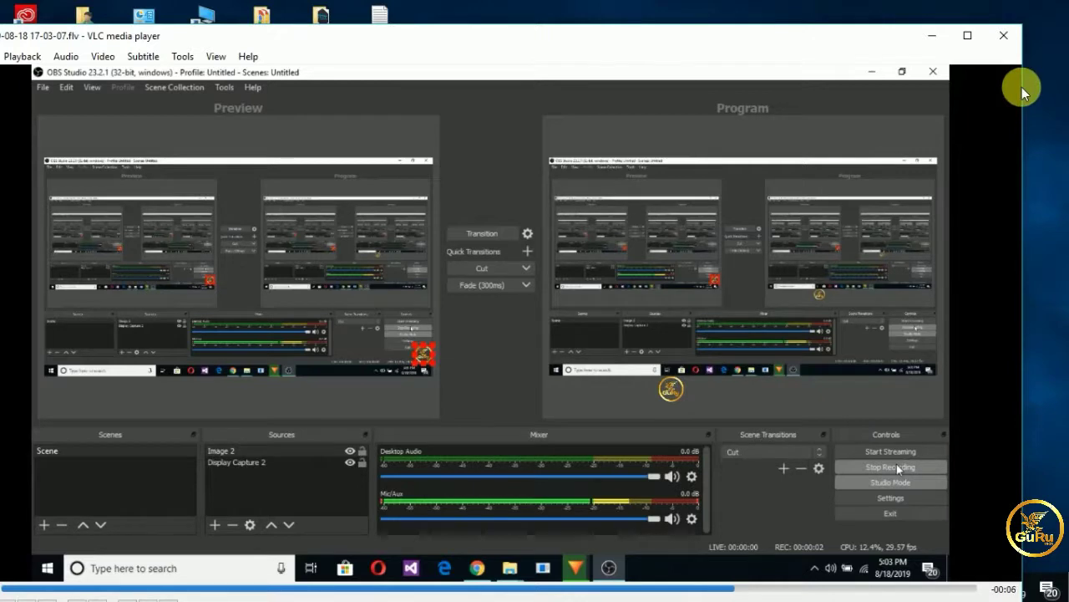
pyautogui.moveTo(1030, 82); pyautogui.dragTo(778, 168)
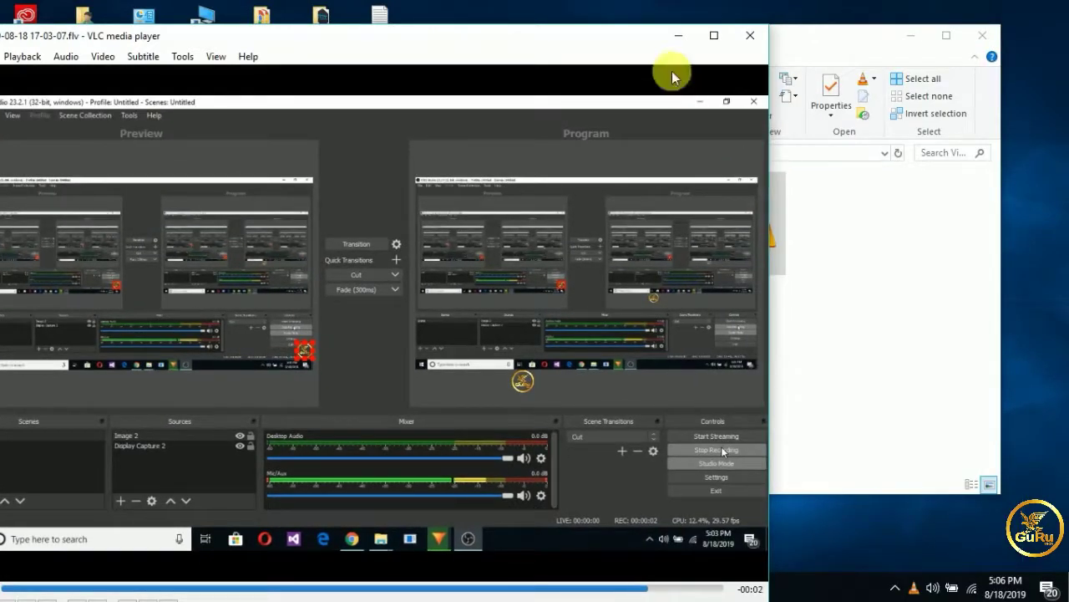
pyautogui.moveTo(648, 35); pyautogui.dragTo(649, 89)
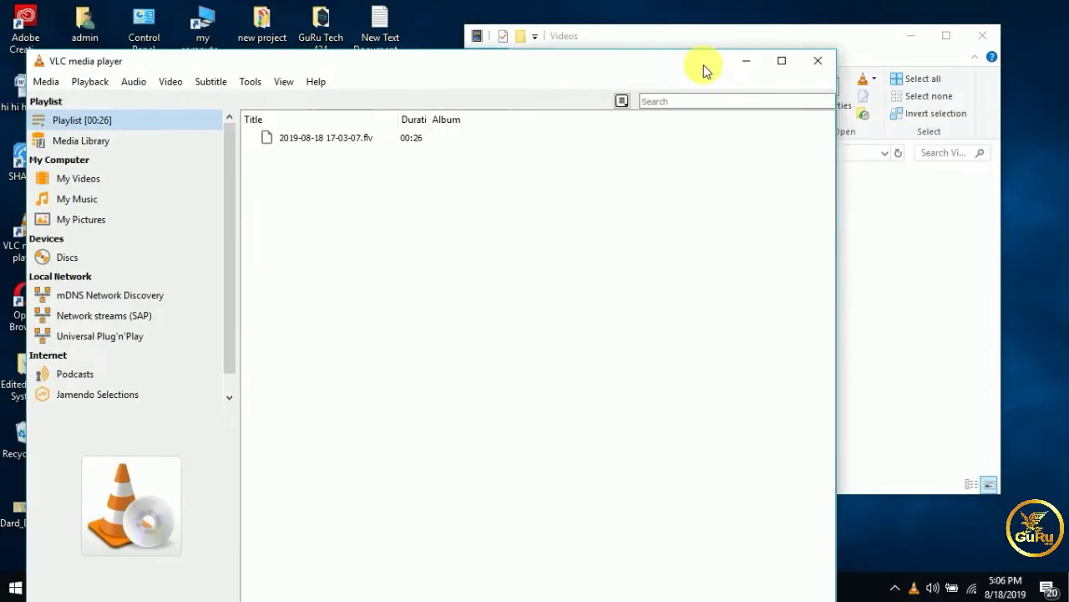
pyautogui.click(819, 63)
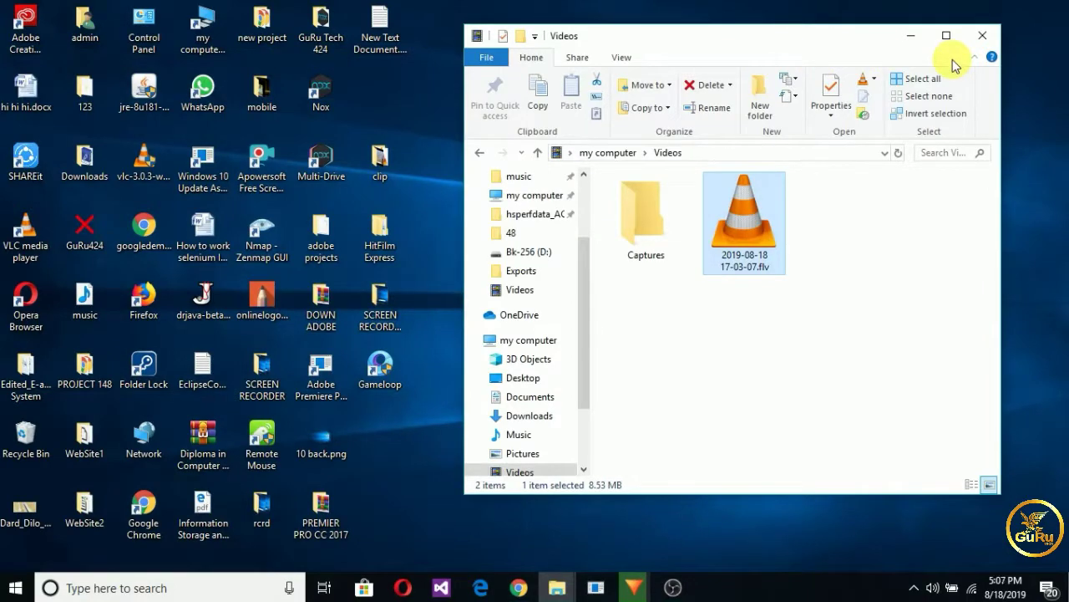
pyautogui.click(977, 44)
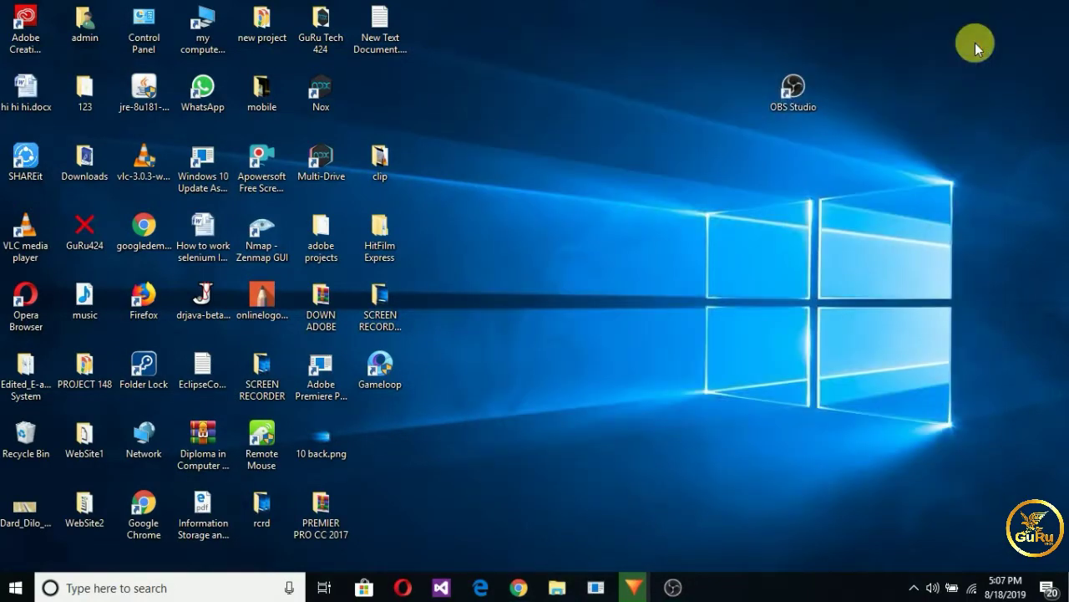